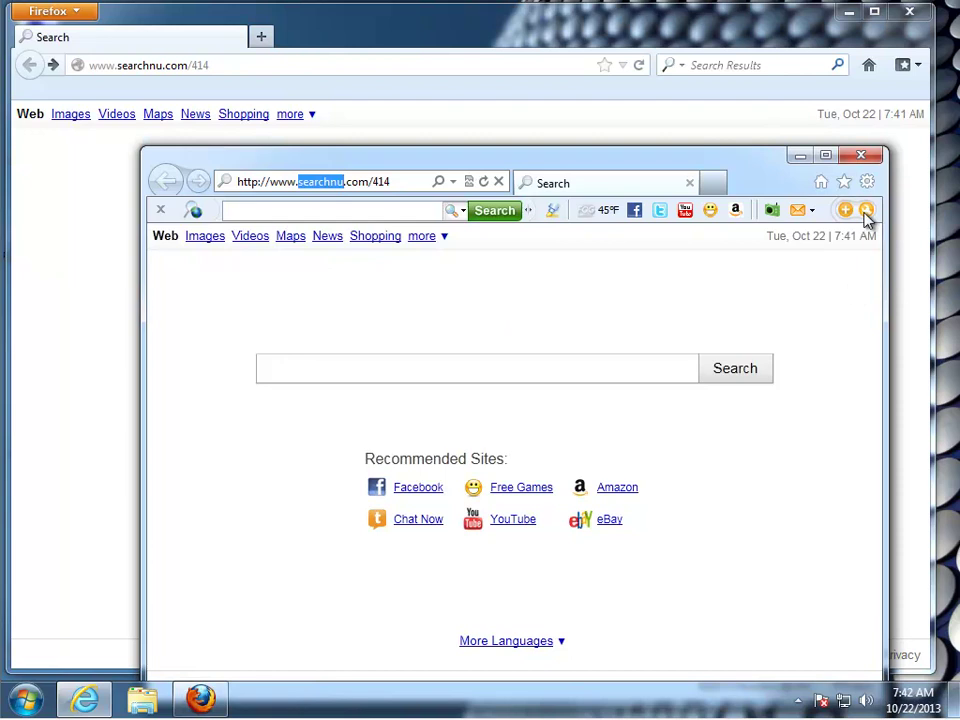
View the version information of the Searchqu Toolbar and of Internet Explorer, closing each About window
{"action": "left_click", "coordinate": [797, 385]}
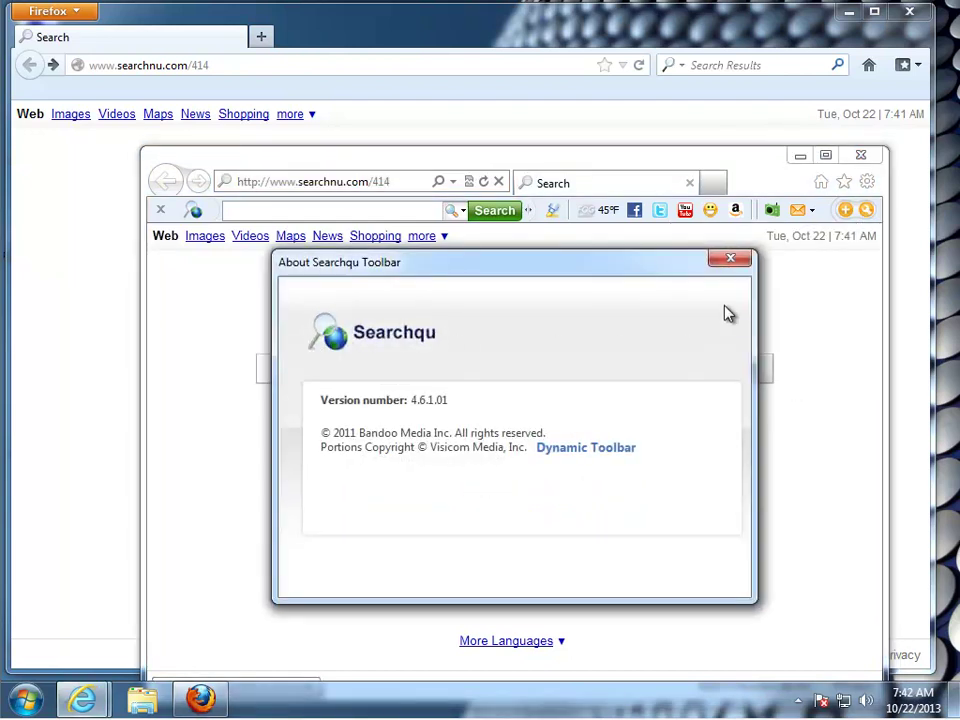
{"action": "left_click", "coordinate": [740, 265]}
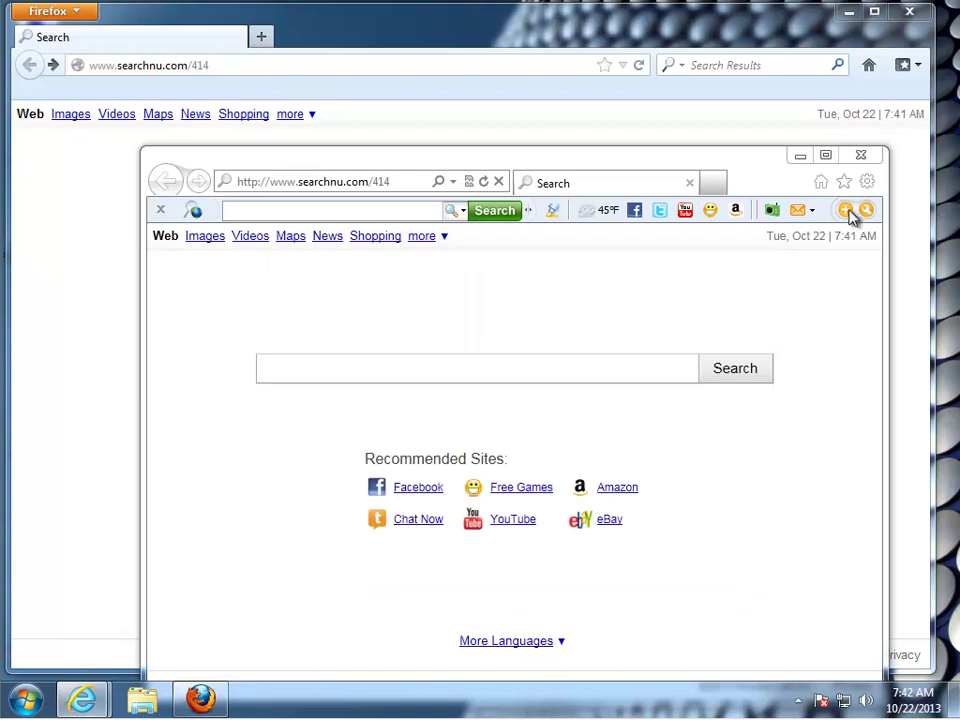
{"action": "left_click", "coordinate": [866, 183]}
{"action": "left_click", "coordinate": [748, 405]}
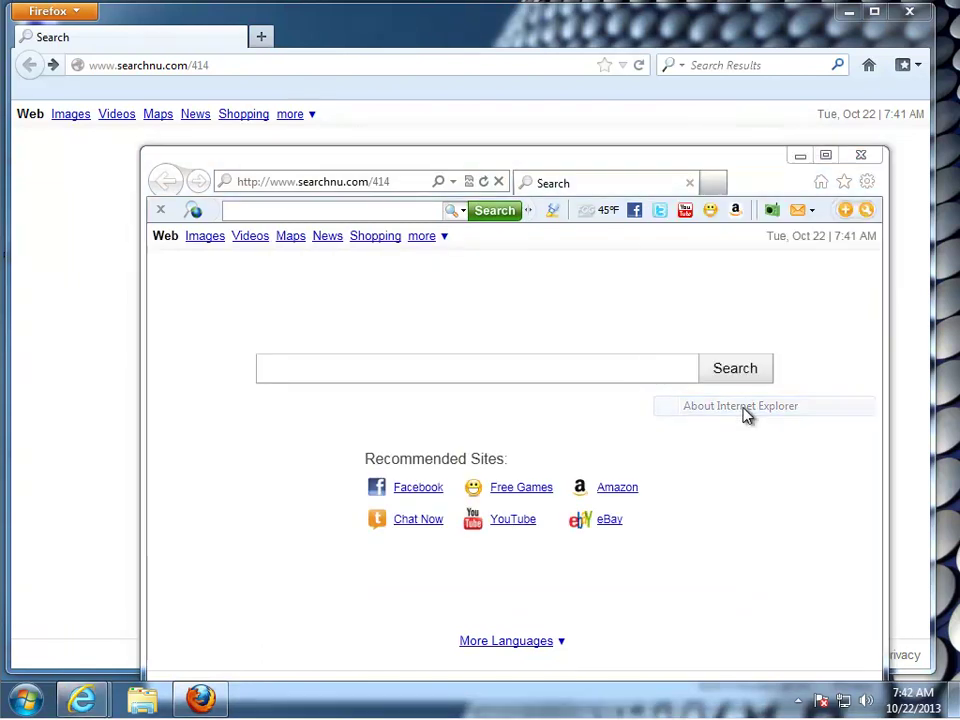
{"action": "left_click", "coordinate": [608, 476]}
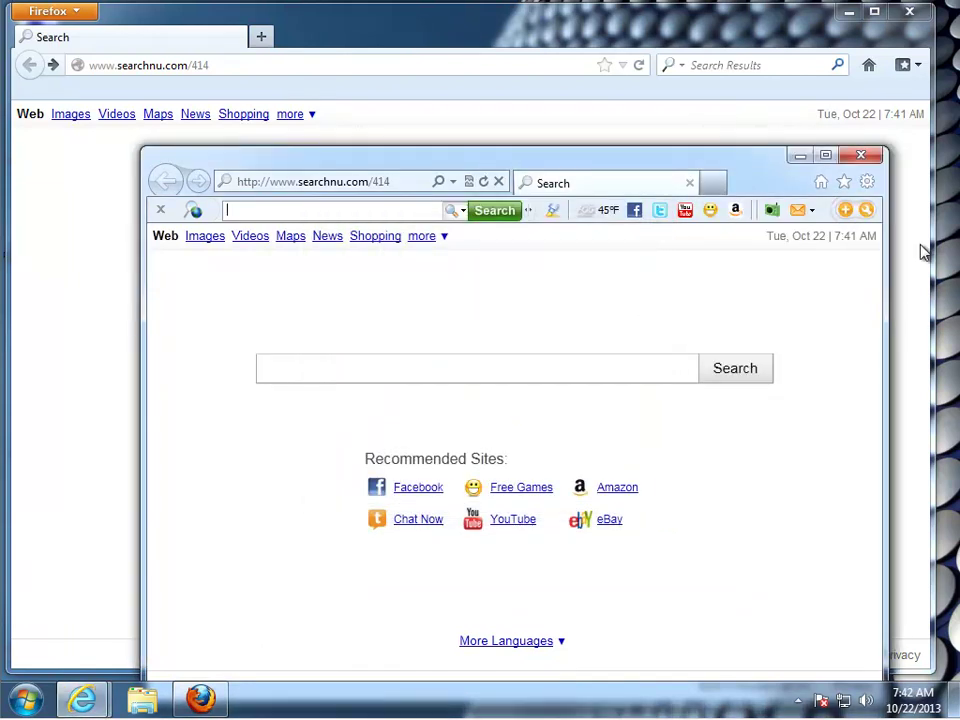
Open Manage Add-ons from Internet options and inspect both Searchqu Toolbar entries and the DataMngr add-on
{"action": "left_click", "coordinate": [868, 185]}
{"action": "left_click", "coordinate": [737, 387]}
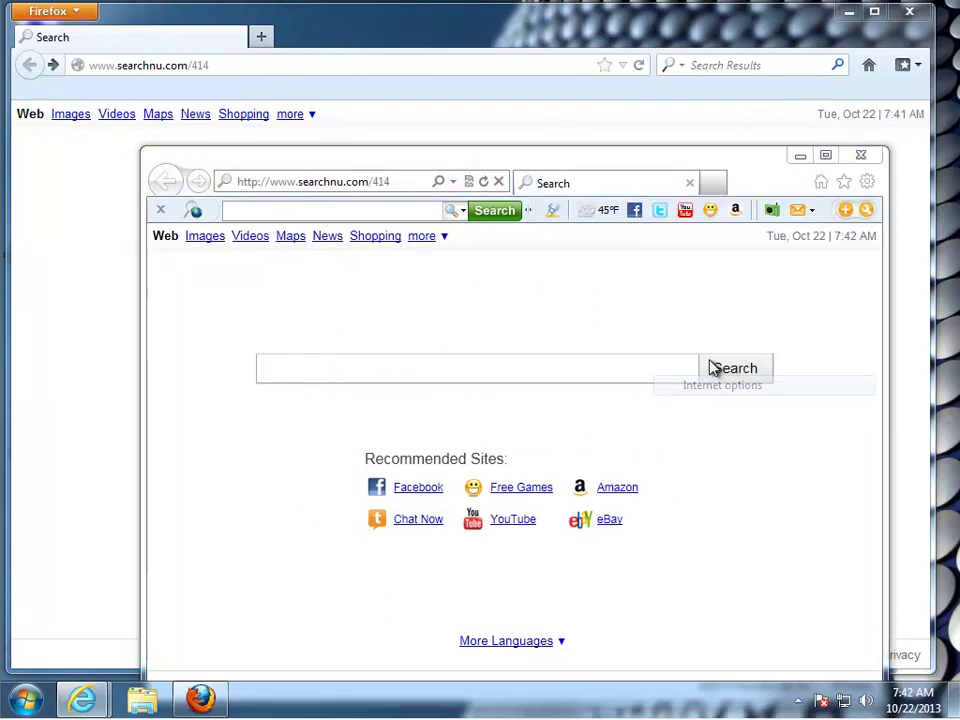
{"action": "left_click", "coordinate": [450, 208]}
{"action": "left_click", "coordinate": [480, 336]}
{"action": "left_click", "coordinate": [302, 290]}
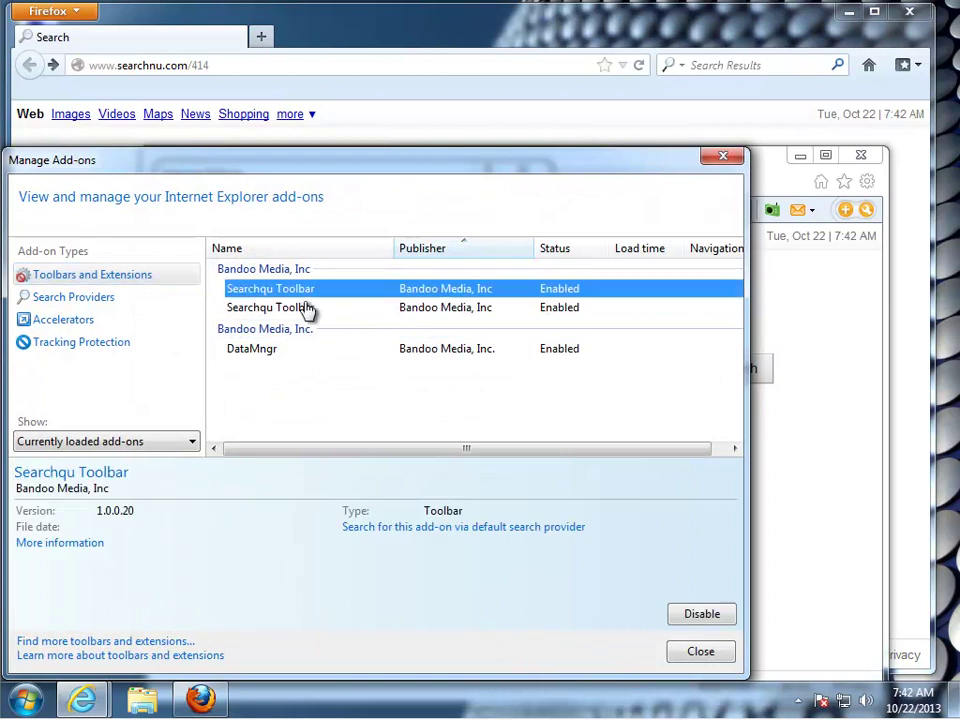
{"action": "left_click", "coordinate": [458, 310]}
{"action": "left_click", "coordinate": [452, 350]}
Inspect the Search Results search provider among the add-ons, then dismiss the settings and close Internet Explorer
{"action": "left_click", "coordinate": [118, 299]}
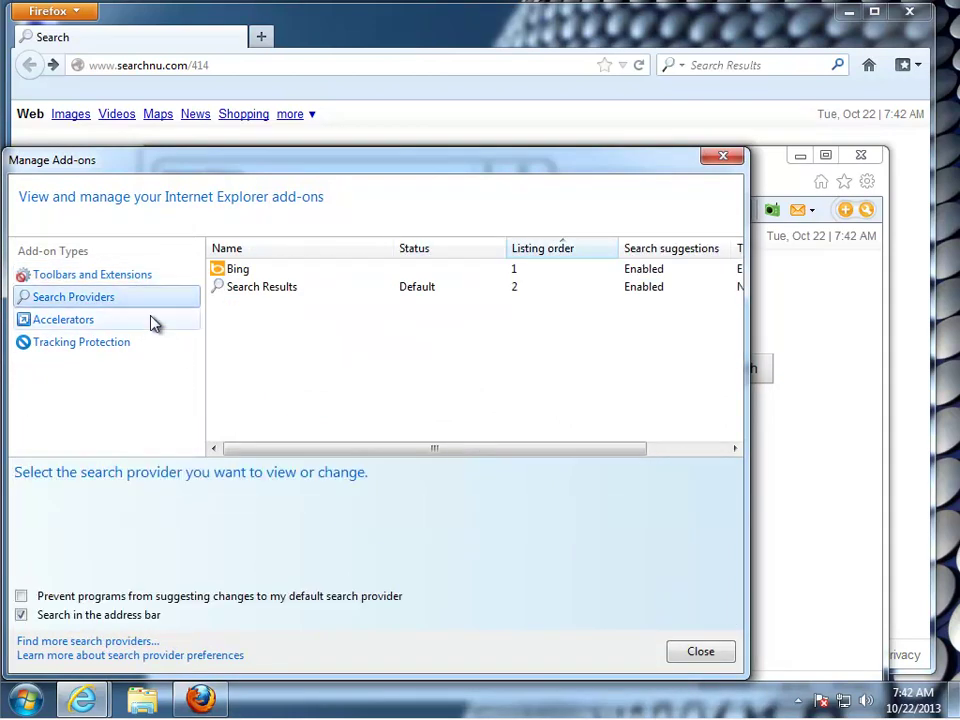
{"action": "left_click", "coordinate": [270, 295]}
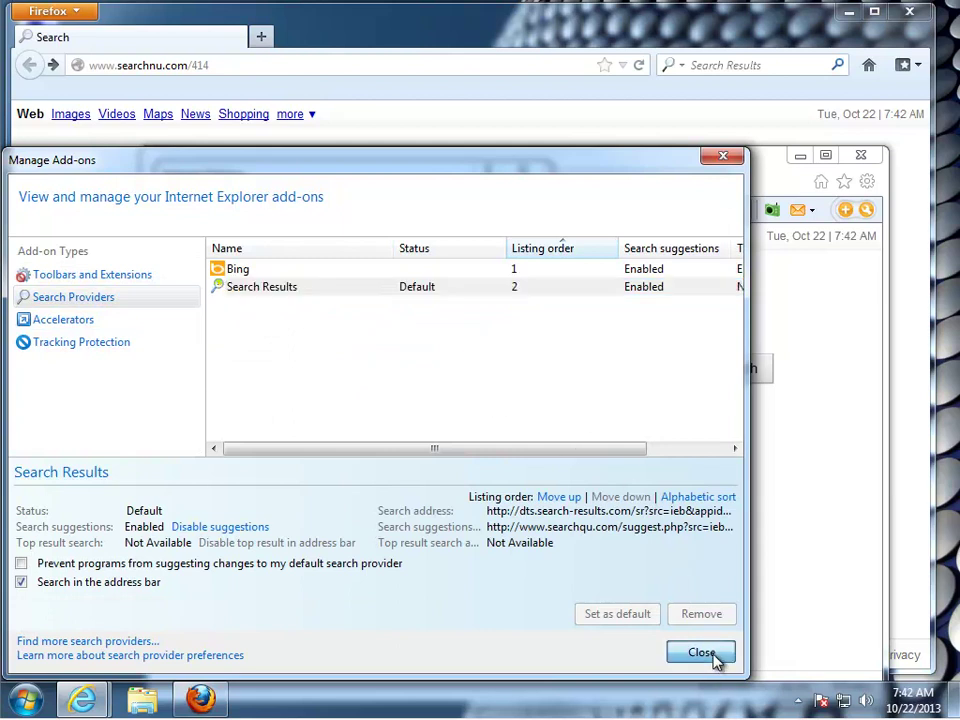
{"action": "left_click", "coordinate": [714, 660]}
{"action": "key", "text": "Escape"}
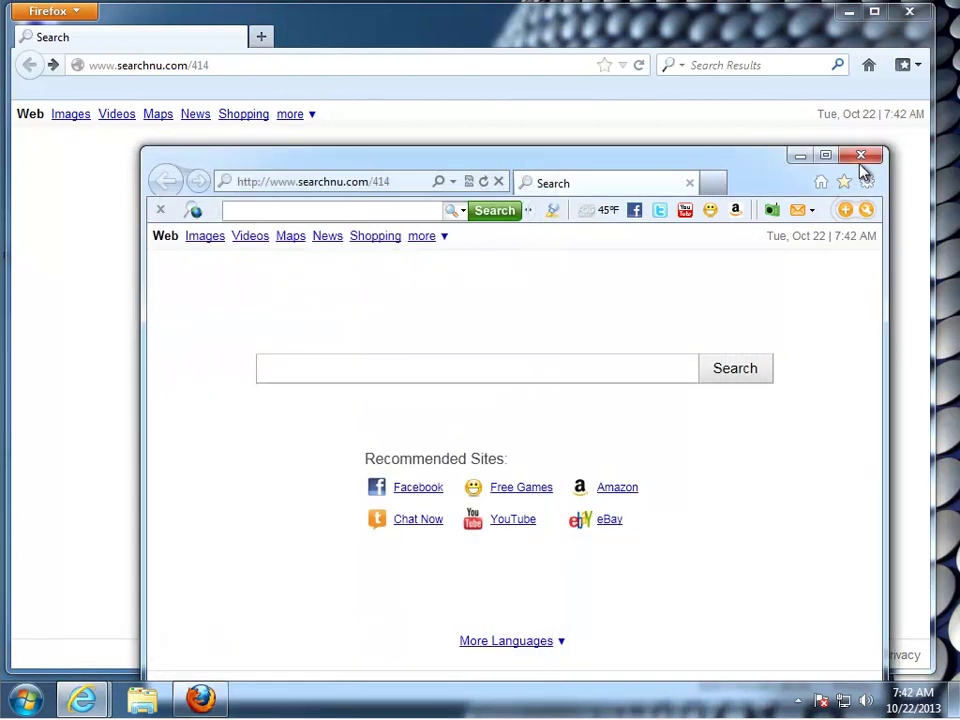
{"action": "left_click", "coordinate": [860, 160]}
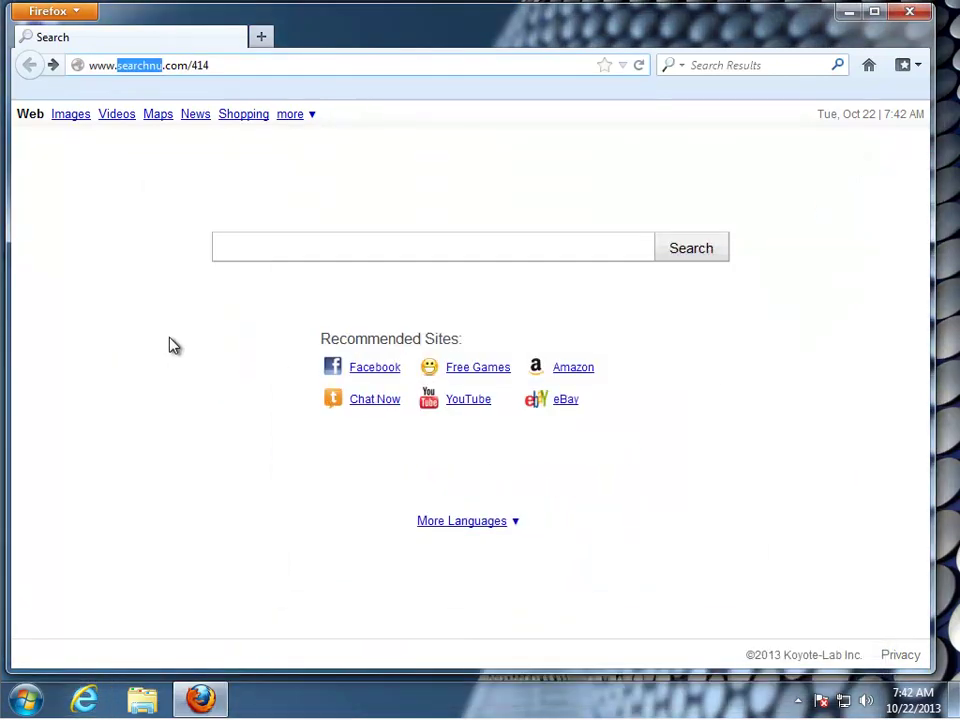
Check the version information of Firefox and close its About window
{"action": "left_click", "coordinate": [60, 14]}
{"action": "mouse_move", "coordinate": [290, 150]}
{"action": "left_click", "coordinate": [397, 270]}
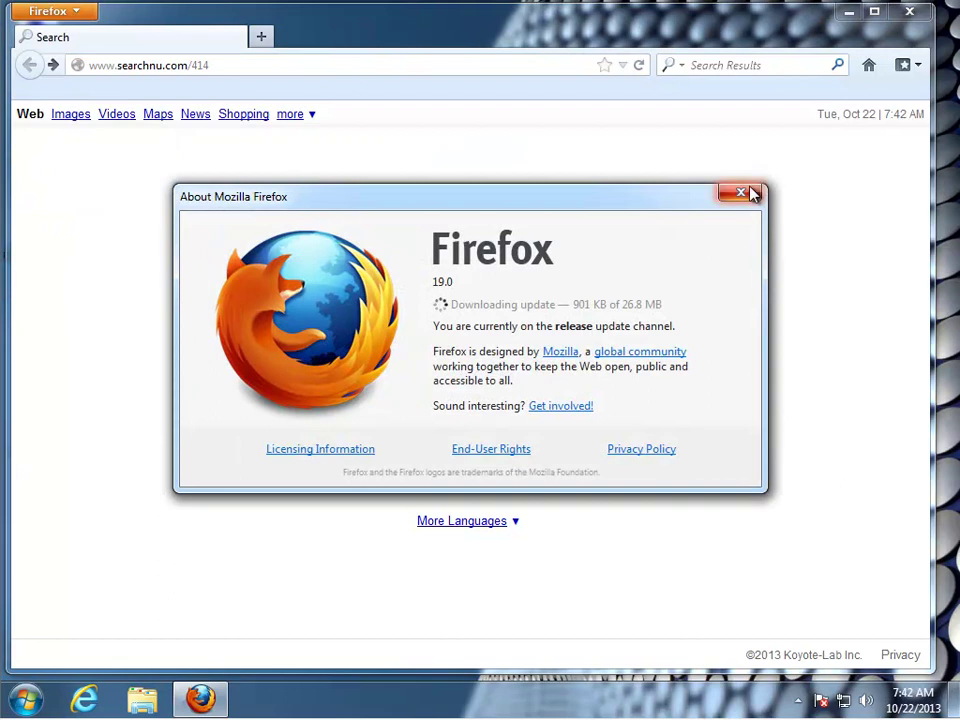
{"action": "left_click", "coordinate": [756, 192]}
Review the Search Results entry in Firefox's search engine list and leave without making changes
{"action": "left_click", "coordinate": [682, 66]}
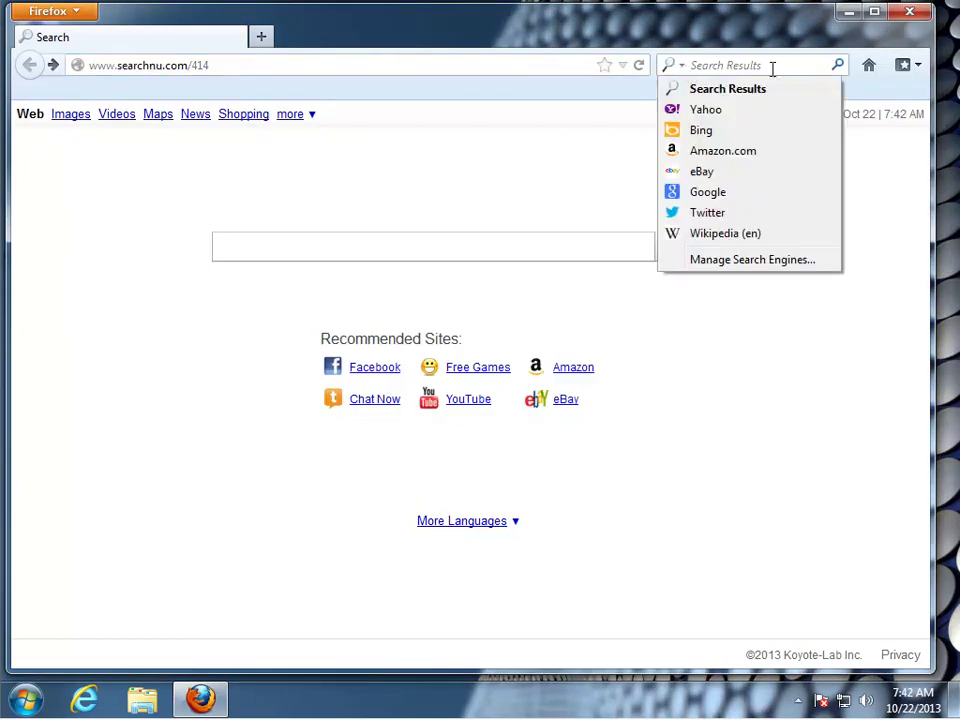
{"action": "left_click", "coordinate": [736, 262]}
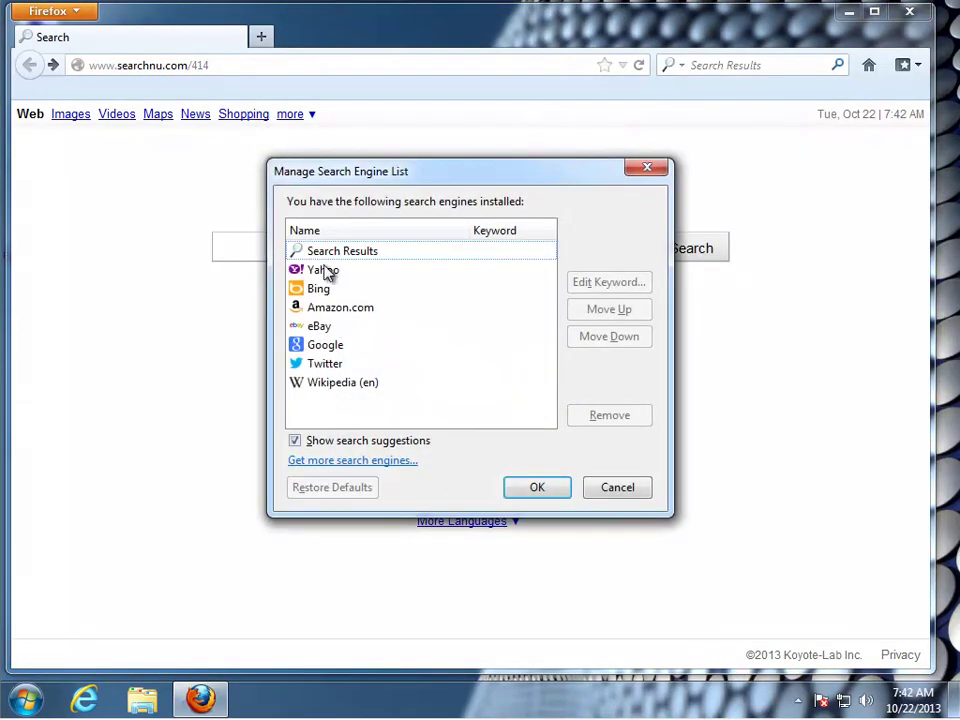
{"action": "left_click", "coordinate": [297, 252]}
{"action": "left_click", "coordinate": [612, 493]}
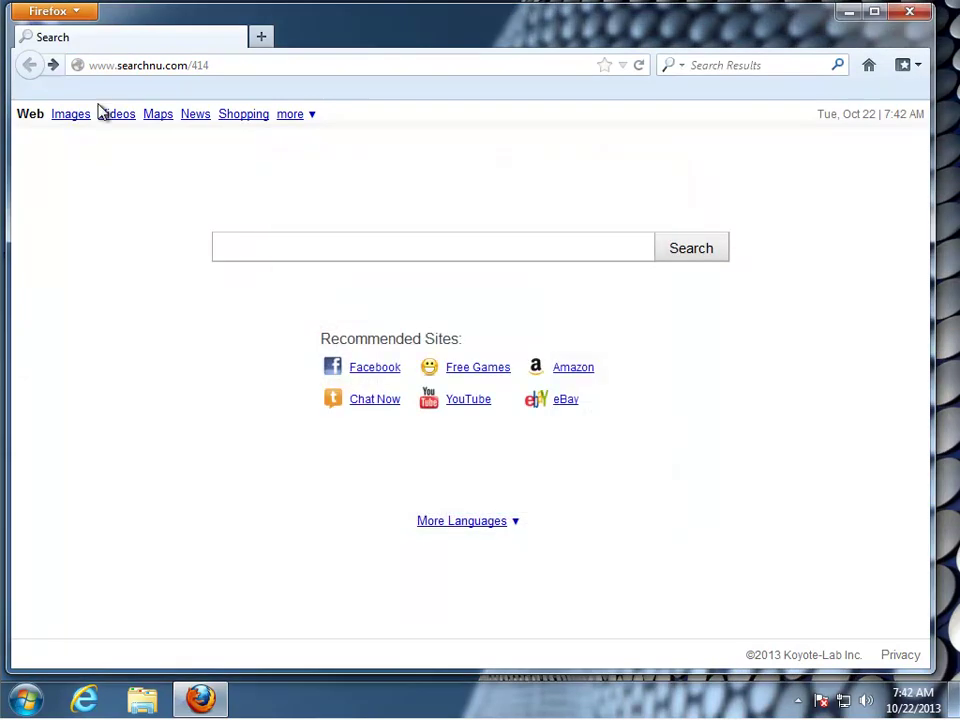
Inspect the details of the DataMngr and Searchqu Toolbar extensions in Firefox, then close the Add-ons Manager
{"action": "left_click", "coordinate": [75, 12]}
{"action": "left_click", "coordinate": [250, 104]}
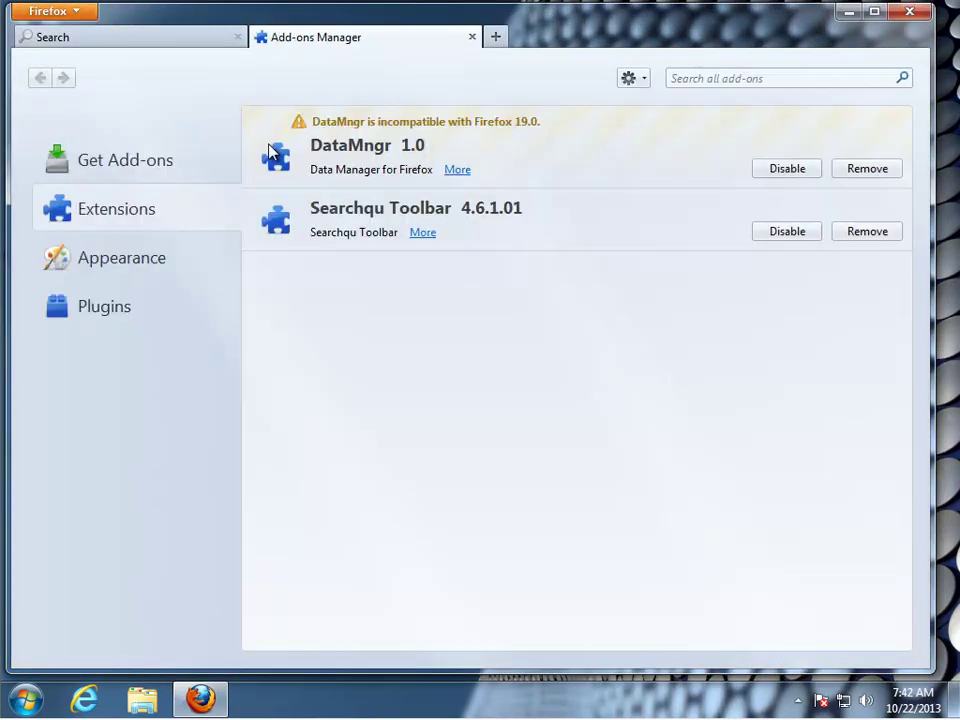
{"action": "left_click", "coordinate": [457, 170]}
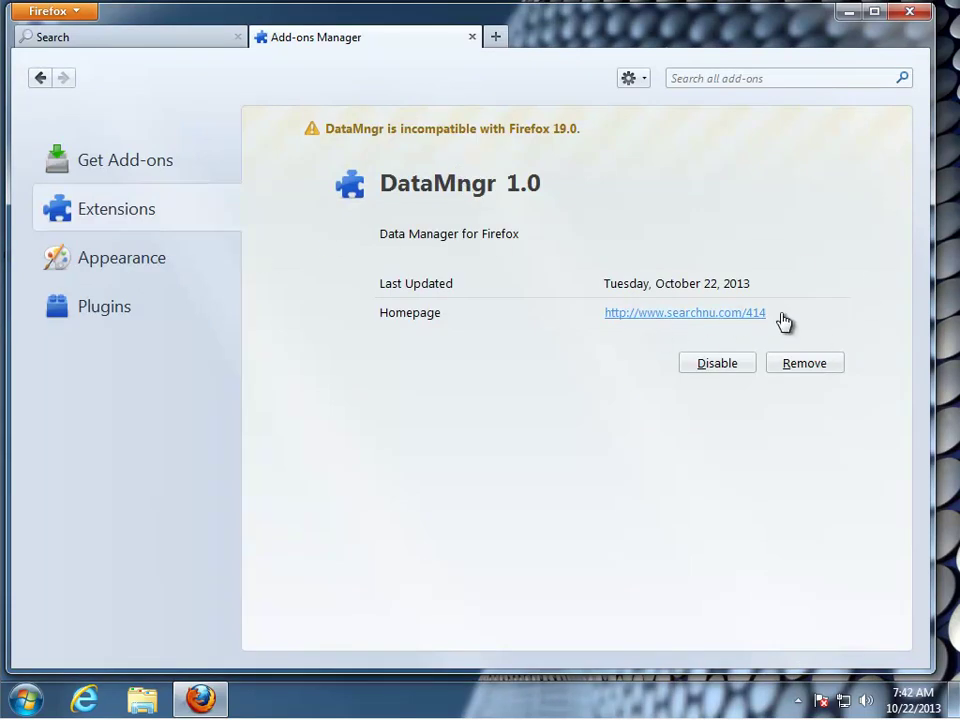
{"action": "left_click", "coordinate": [113, 200]}
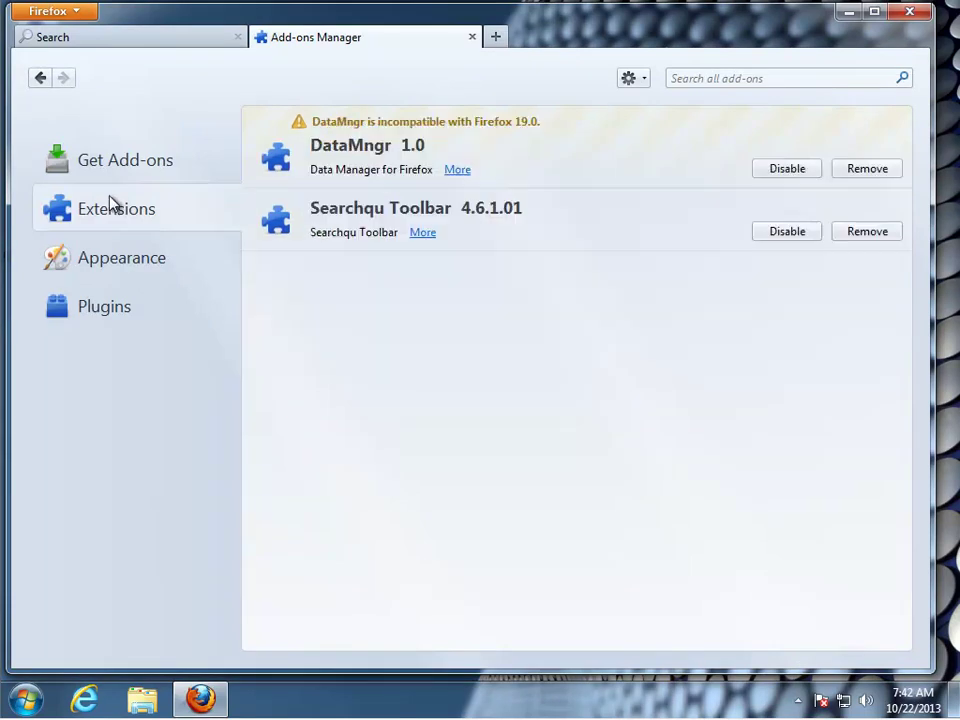
{"action": "left_click", "coordinate": [421, 234]}
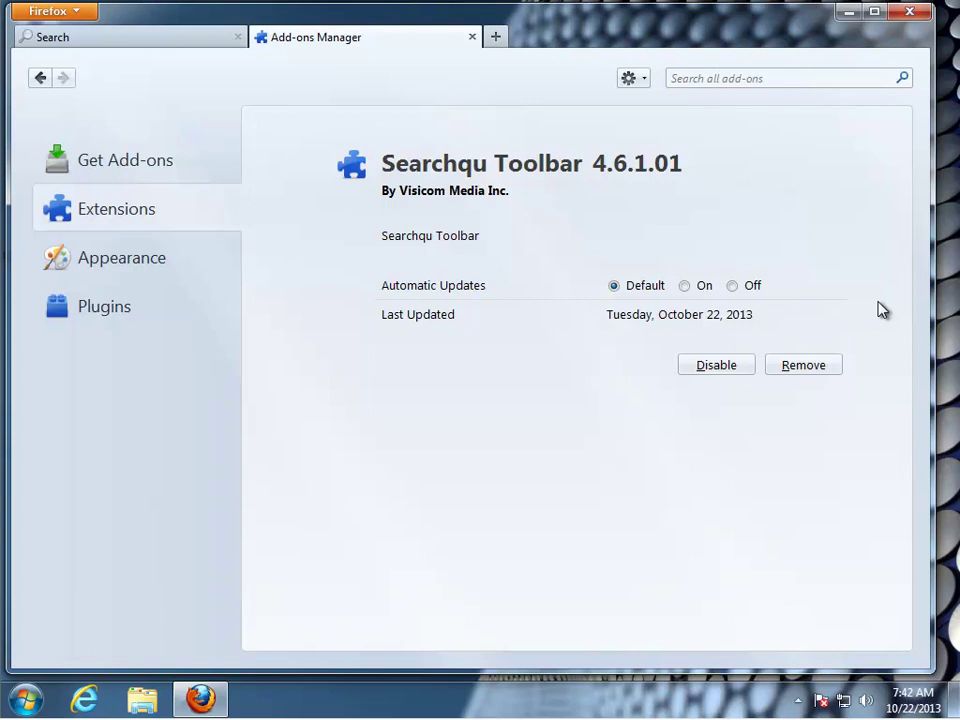
{"action": "left_click", "coordinate": [471, 38]}
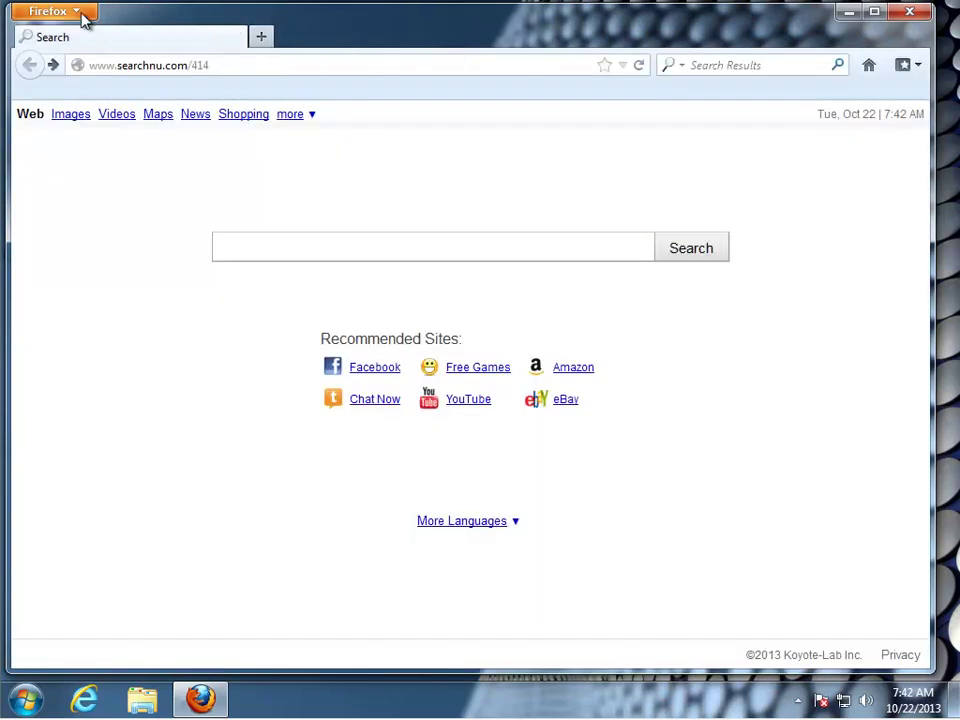
Check the home page address in Firefox's general options, cancel without changes and close Firefox
{"action": "left_click", "coordinate": [80, 13]}
{"action": "left_click", "coordinate": [224, 132]}
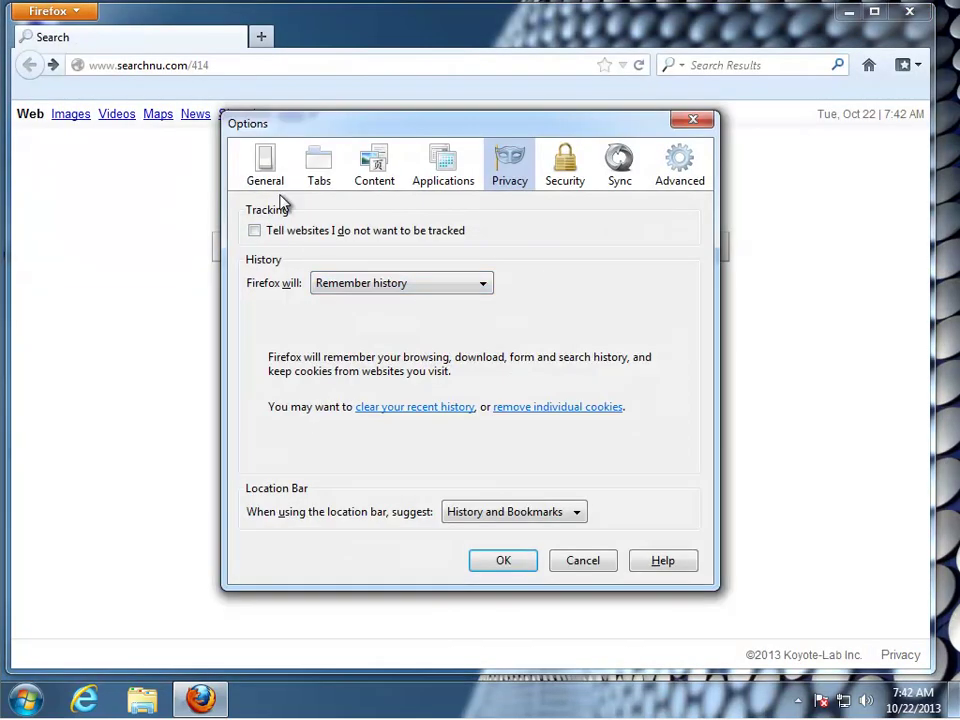
{"action": "double_click", "coordinate": [408, 264]}
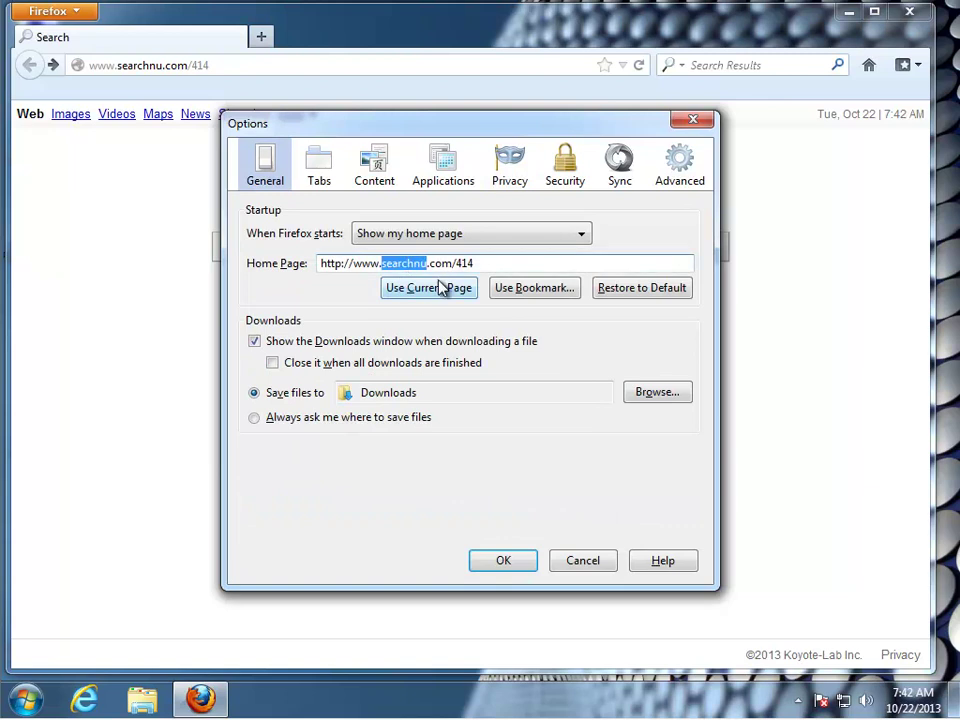
{"action": "left_click", "coordinate": [606, 561]}
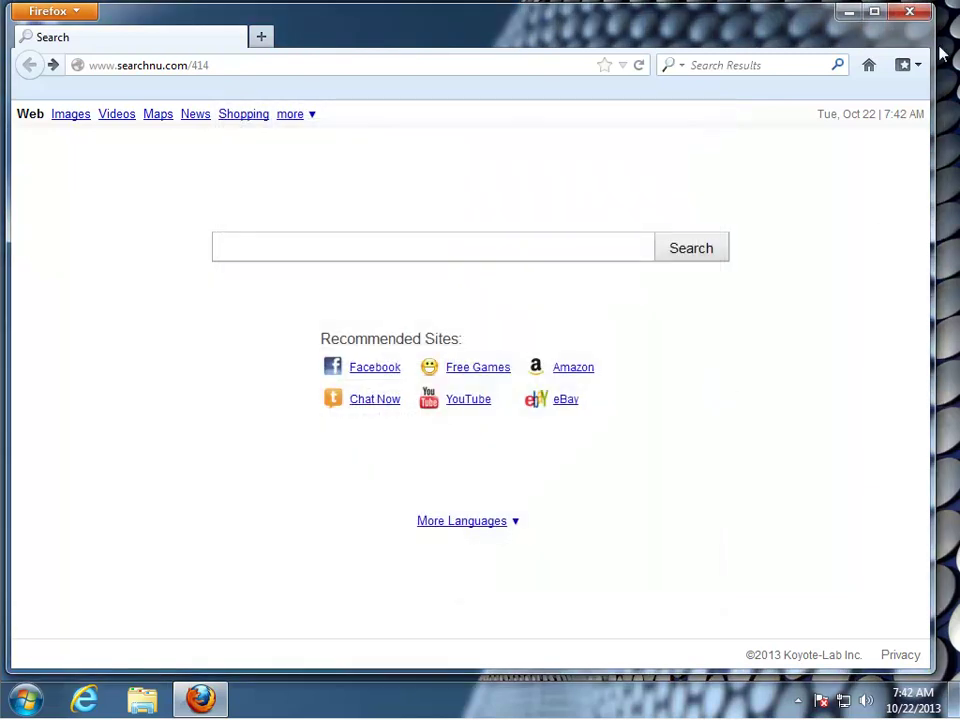
{"action": "left_click", "coordinate": [912, 12]}
Start a maximized Windows Task Manager showing the running processes, and widen the Description column
{"action": "right_click", "coordinate": [270, 712]}
{"action": "left_click", "coordinate": [347, 658]}
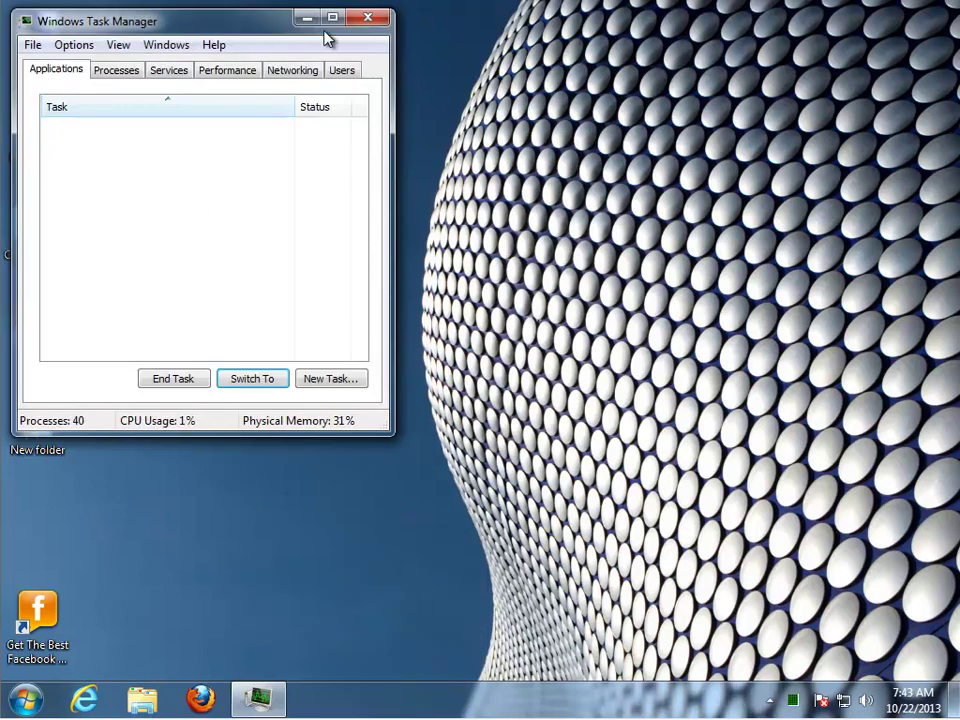
{"action": "double_click", "coordinate": [318, 34]}
{"action": "left_click", "coordinate": [108, 60]}
{"action": "left_click_drag", "start_coordinate": [334, 92], "coordinate": [563, 99]}
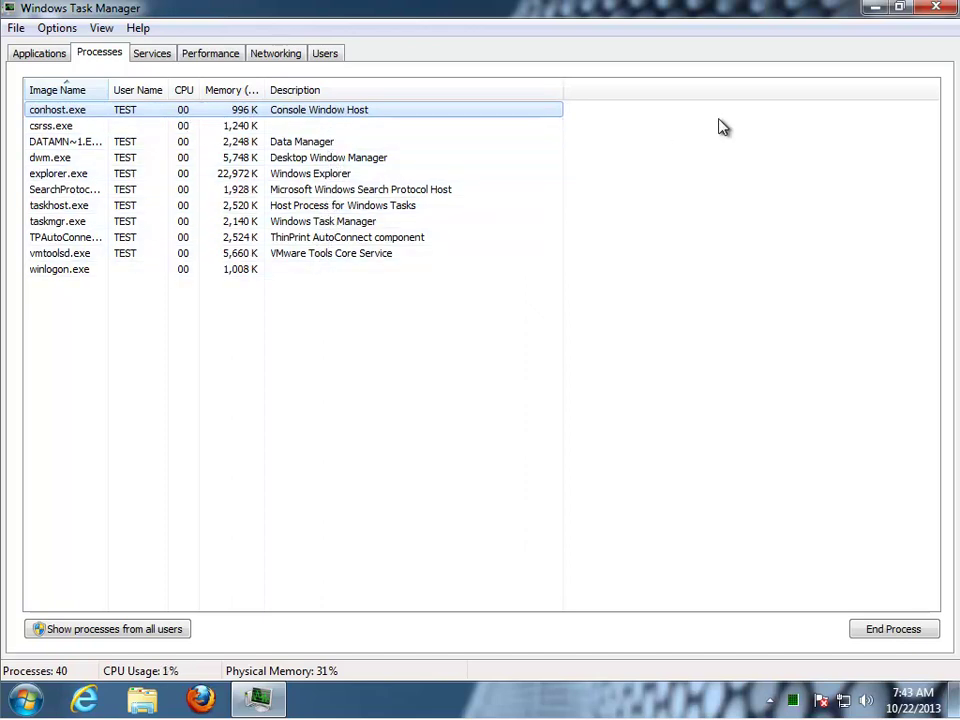
Open the file location of the Data Manager process and examine its full folder path
{"action": "left_click", "coordinate": [110, 143]}
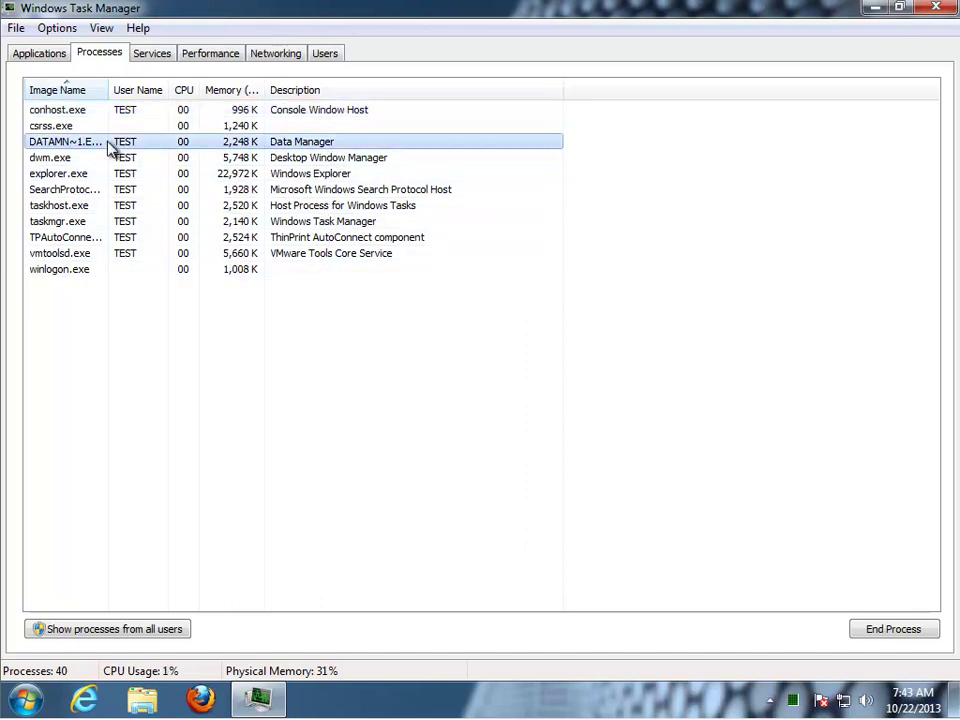
{"action": "right_click", "coordinate": [280, 149]}
{"action": "left_click", "coordinate": [330, 156]}
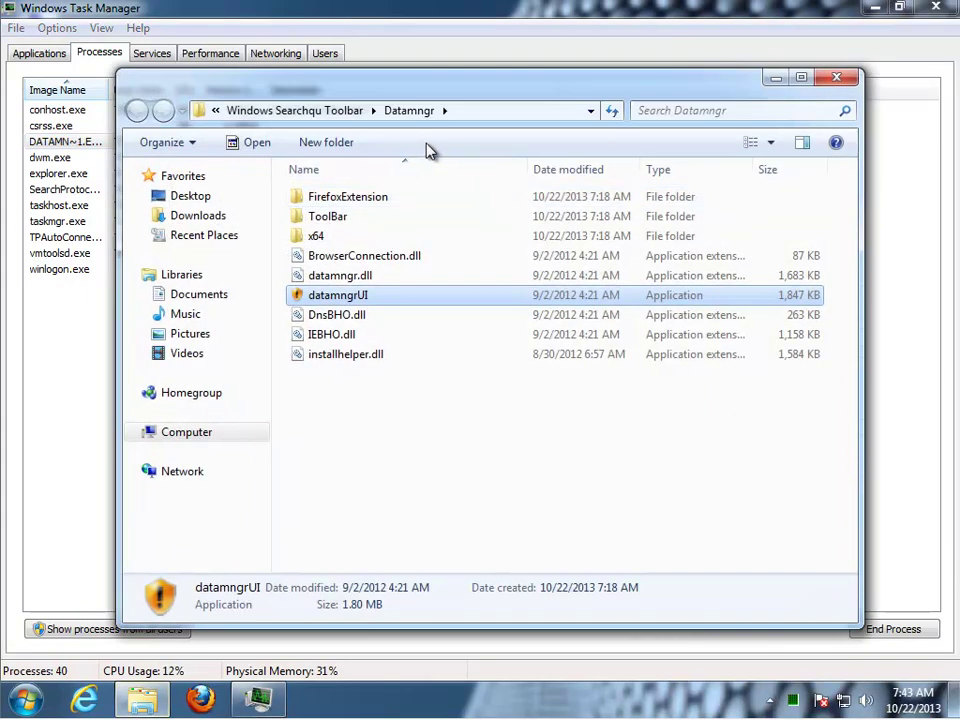
{"action": "left_click", "coordinate": [500, 115]}
{"action": "left_click", "coordinate": [420, 113]}
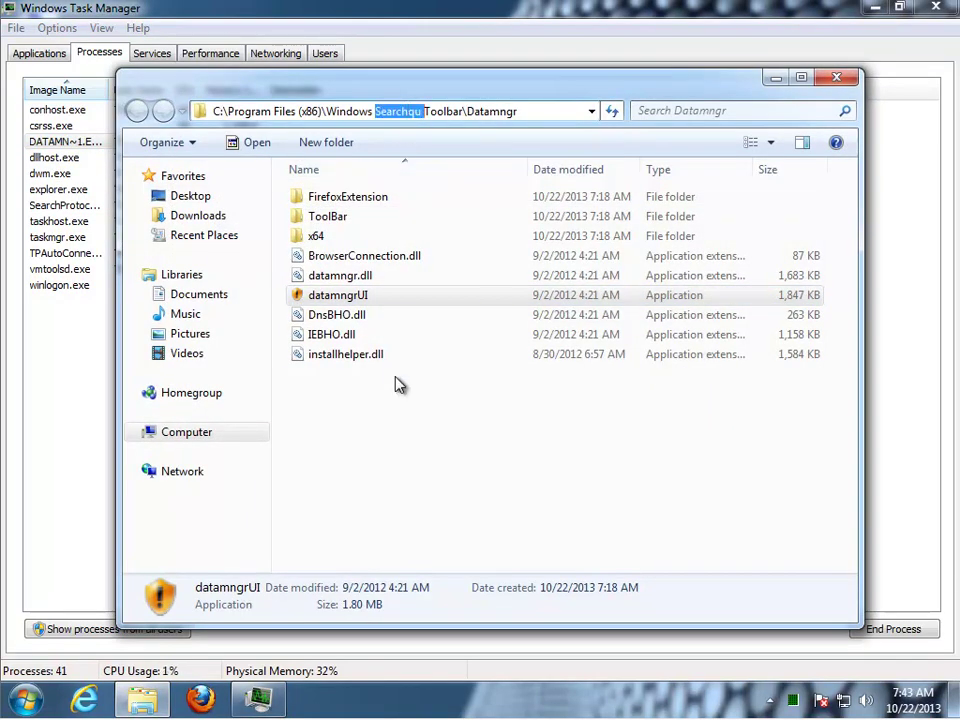
{"action": "left_click", "coordinate": [275, 113]}
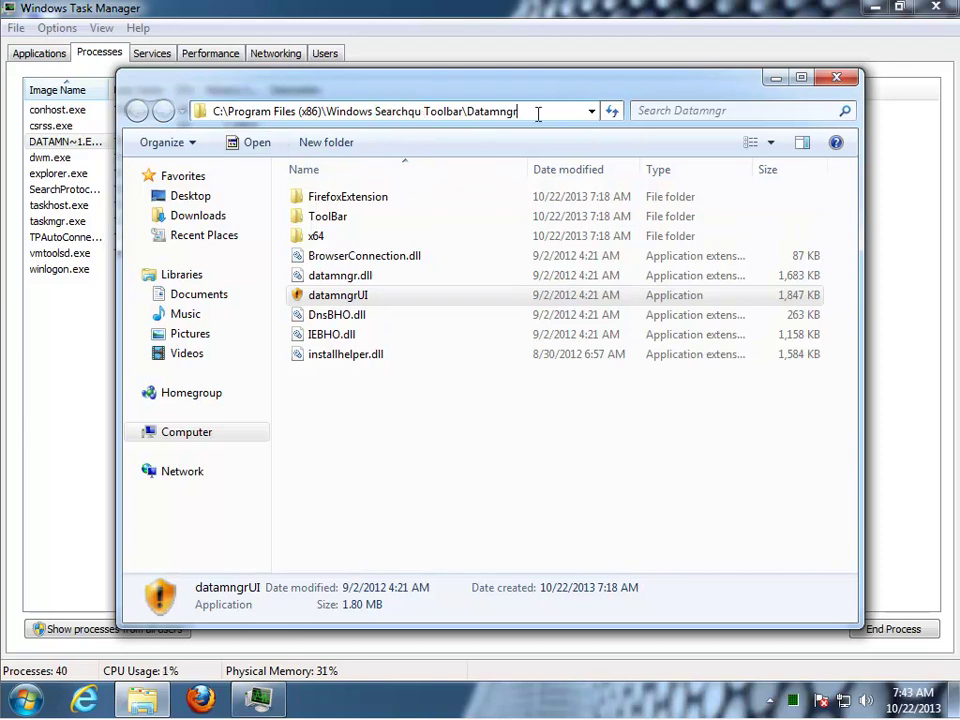
Go up to Program Files (x86), check the properties of the Windows Searchqu Toolbar folder, and minimize the Explorer window
{"action": "left_click", "coordinate": [432, 315]}
{"action": "left_click", "coordinate": [292, 112]}
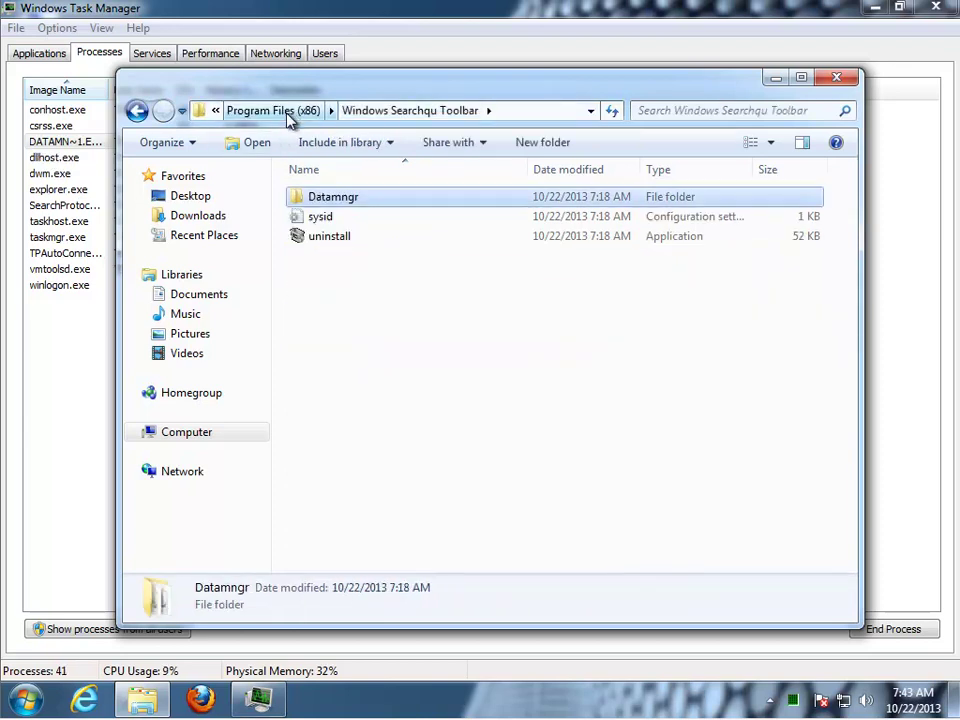
{"action": "left_click", "coordinate": [290, 112]}
{"action": "right_click", "coordinate": [387, 477]}
{"action": "left_click", "coordinate": [445, 462]}
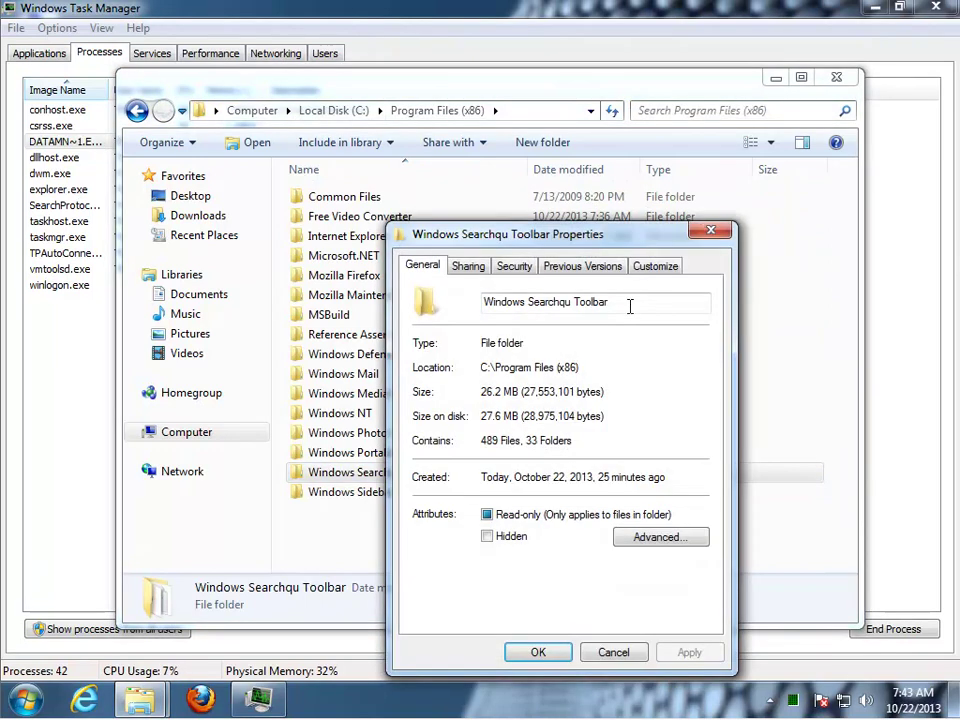
{"action": "left_click_drag", "start_coordinate": [630, 311], "coordinate": [465, 300]}
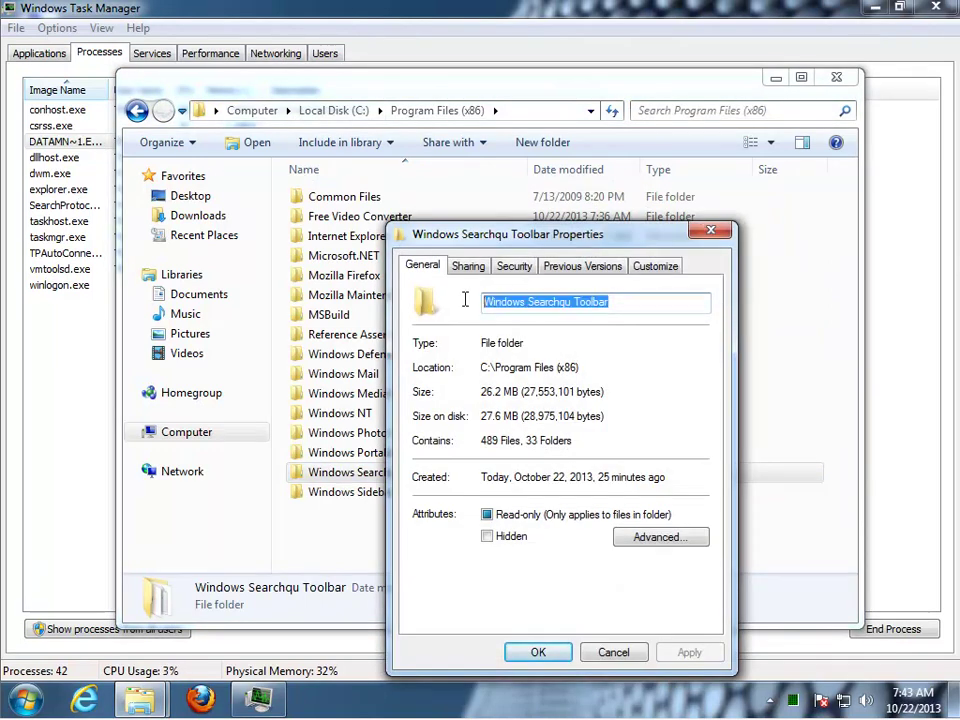
{"action": "left_click", "coordinate": [613, 651]}
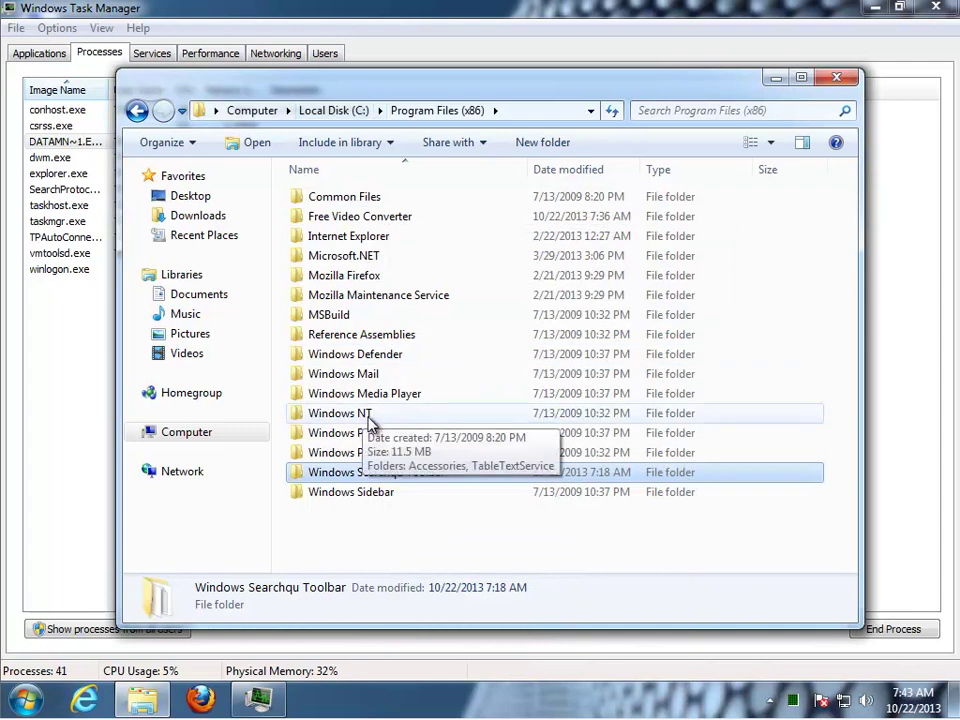
{"action": "left_click", "coordinate": [777, 78]}
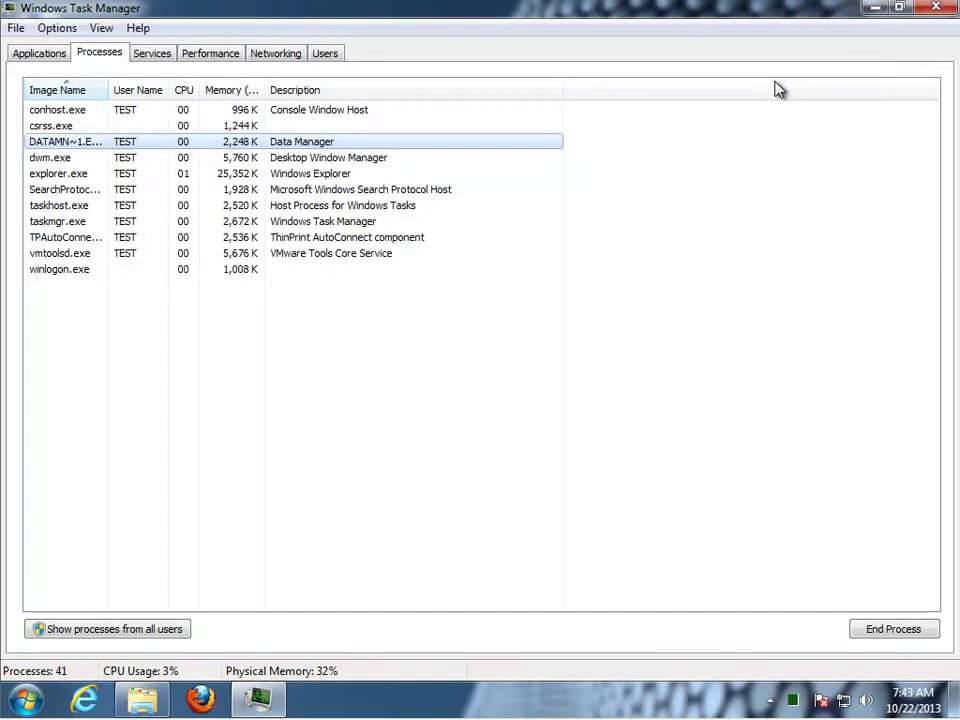
End the Data Manager process, confirm the termination and minimize Task Manager
{"action": "left_click", "coordinate": [914, 629]}
{"action": "left_click", "coordinate": [513, 383]}
{"action": "left_click", "coordinate": [874, 9]}
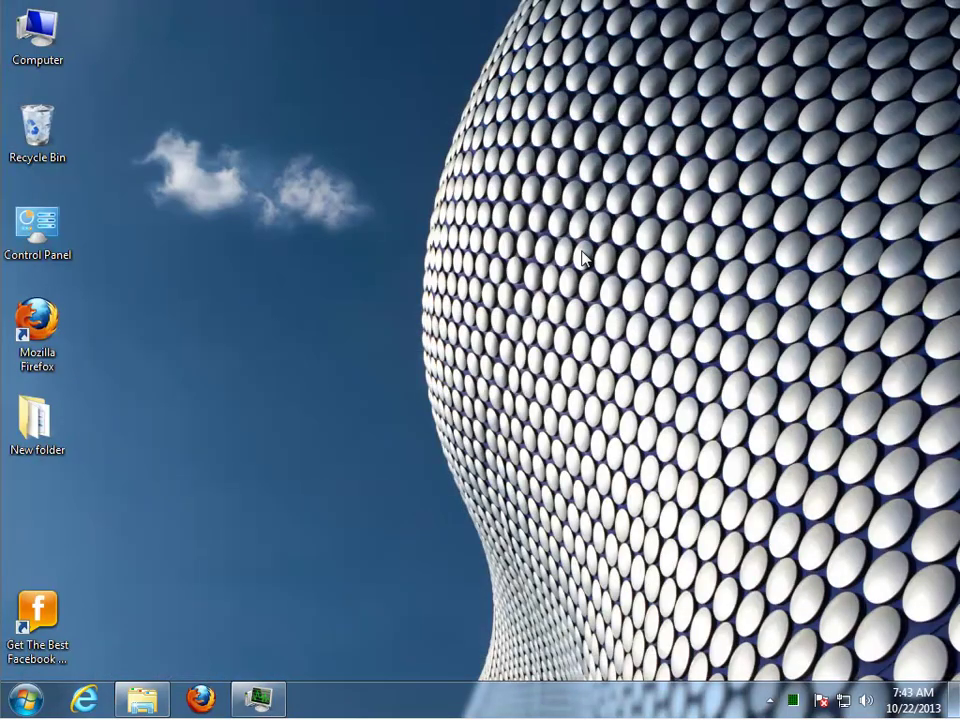
Check the Get The Best Facebook Chat desktop shortcut and the full list of installed program shortcuts for Searchqu entries
{"action": "left_click", "coordinate": [32, 640]}
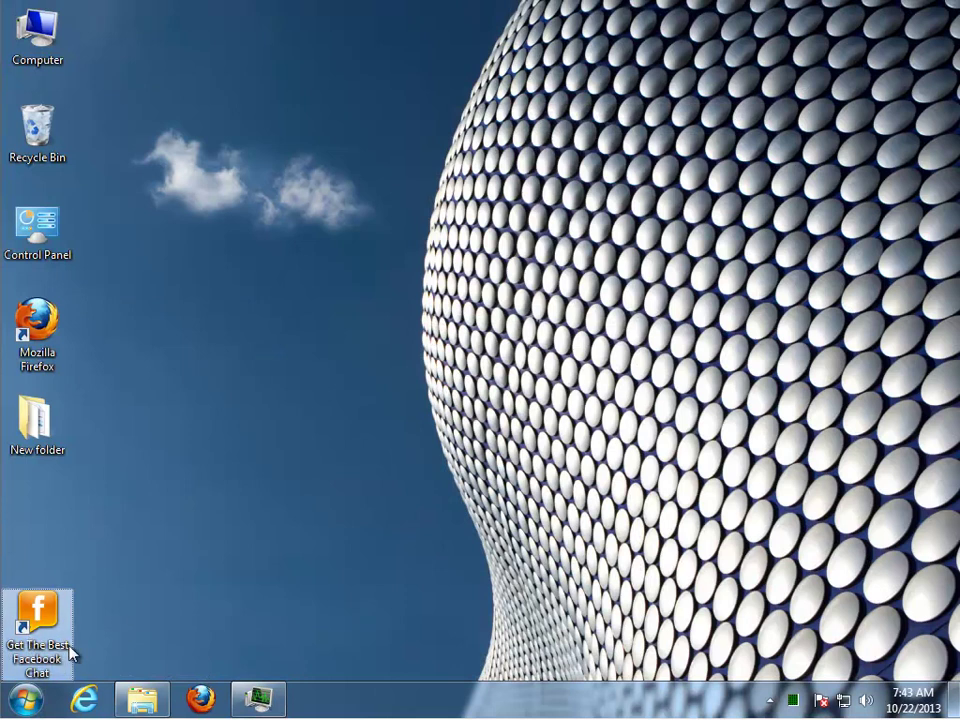
{"action": "left_click", "coordinate": [16, 706]}
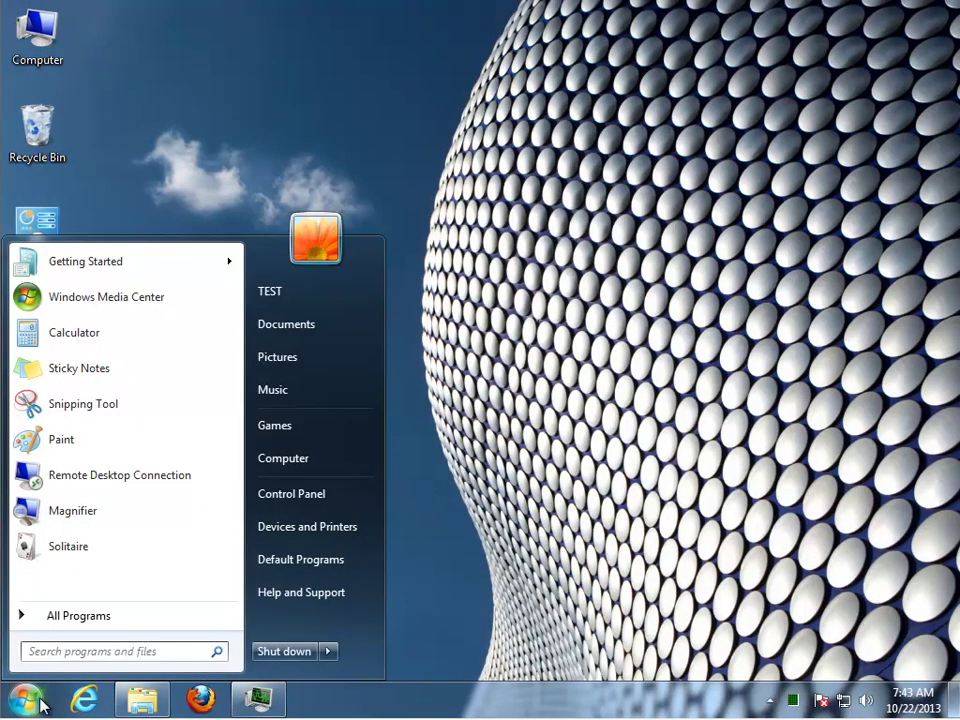
{"action": "left_click", "coordinate": [72, 616]}
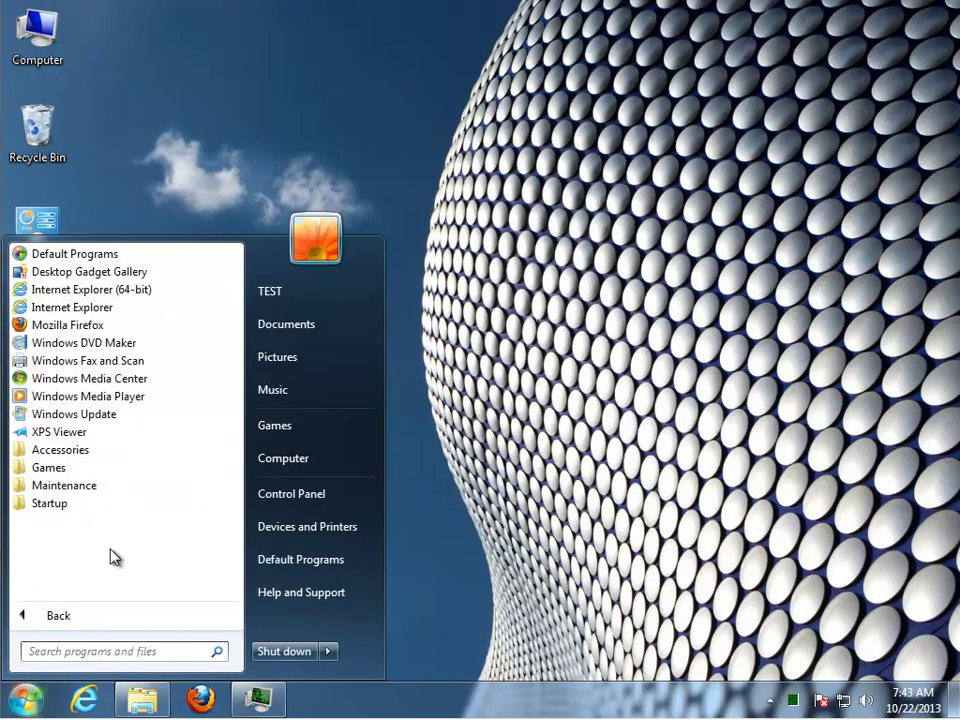
Uninstall the Windows Searchqu Toolbar with all of its components, refresh the list of installed programs and close the window
{"action": "left_click", "coordinate": [300, 497]}
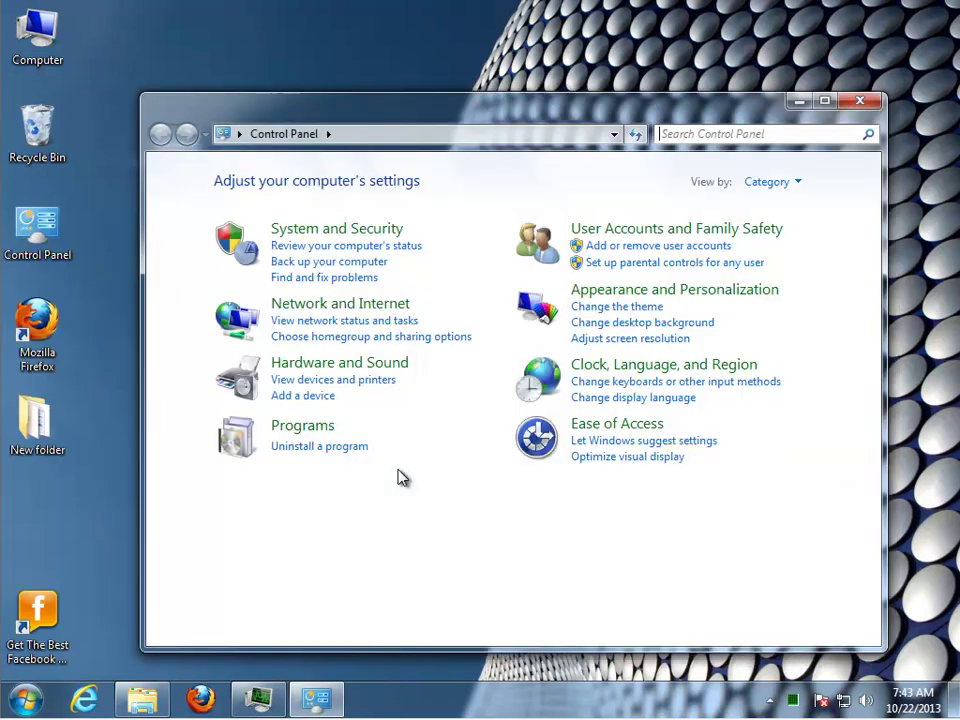
{"action": "left_click", "coordinate": [320, 445]}
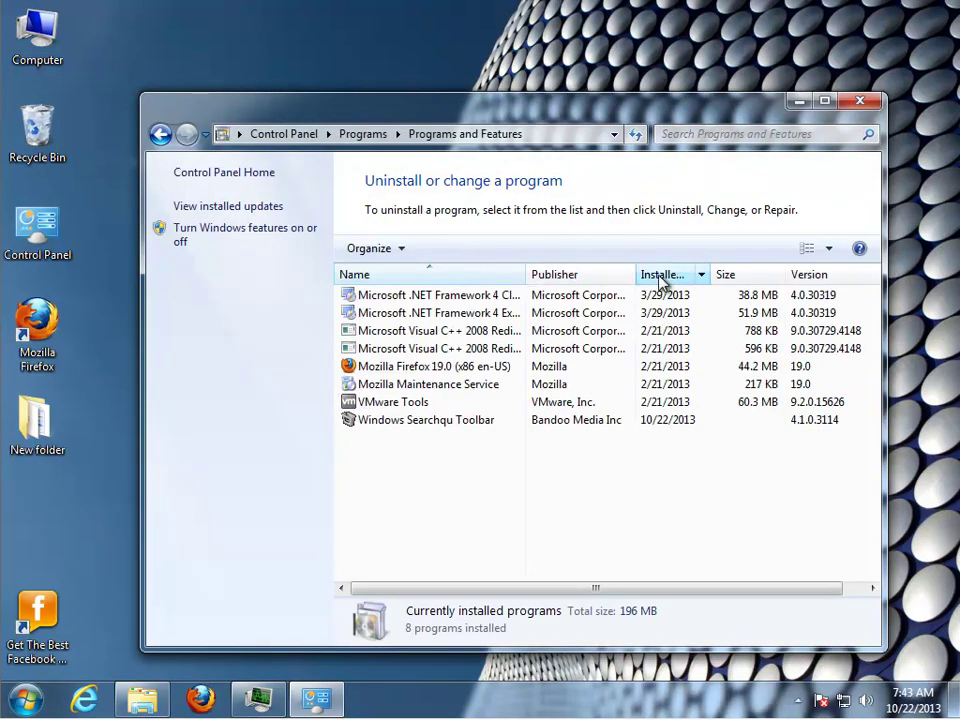
{"action": "left_click", "coordinate": [460, 420]}
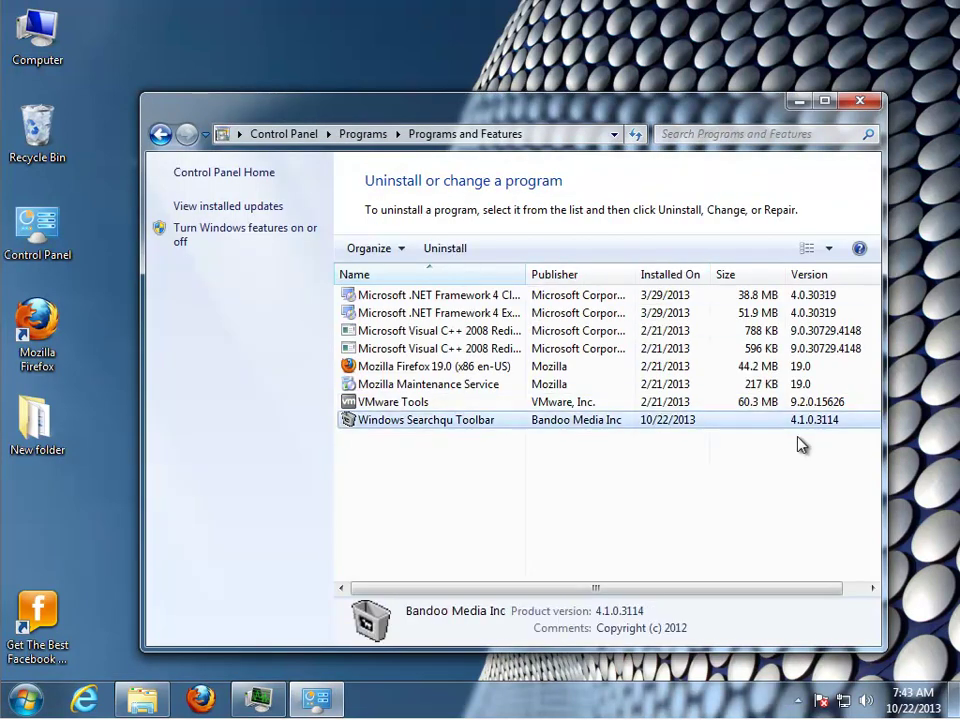
{"action": "left_click", "coordinate": [452, 250]}
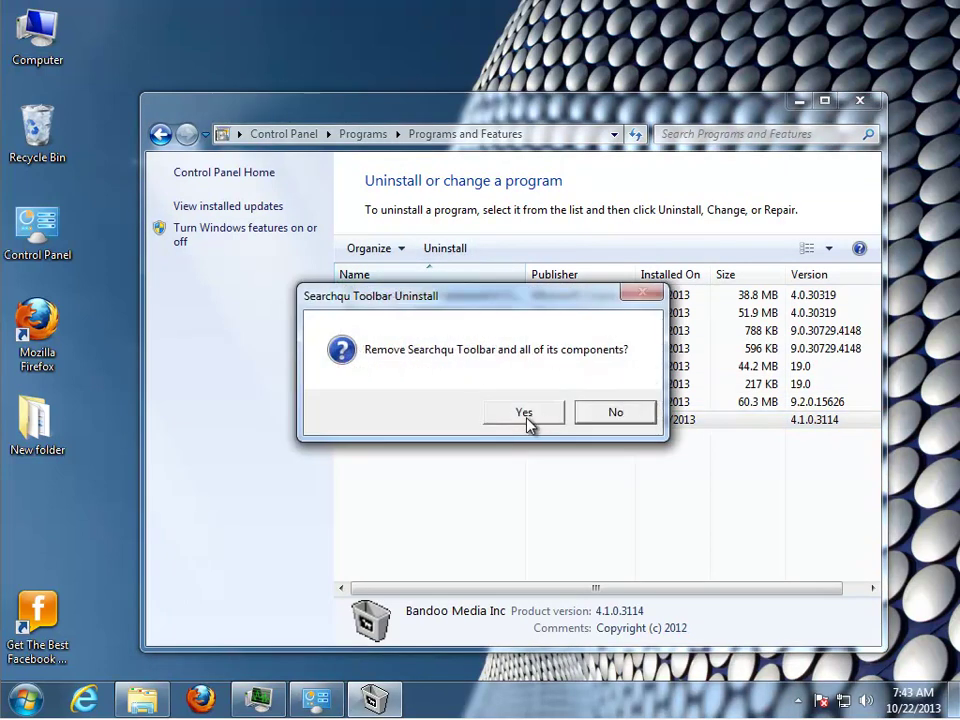
{"action": "left_click", "coordinate": [524, 413]}
{"action": "left_click", "coordinate": [352, 293]}
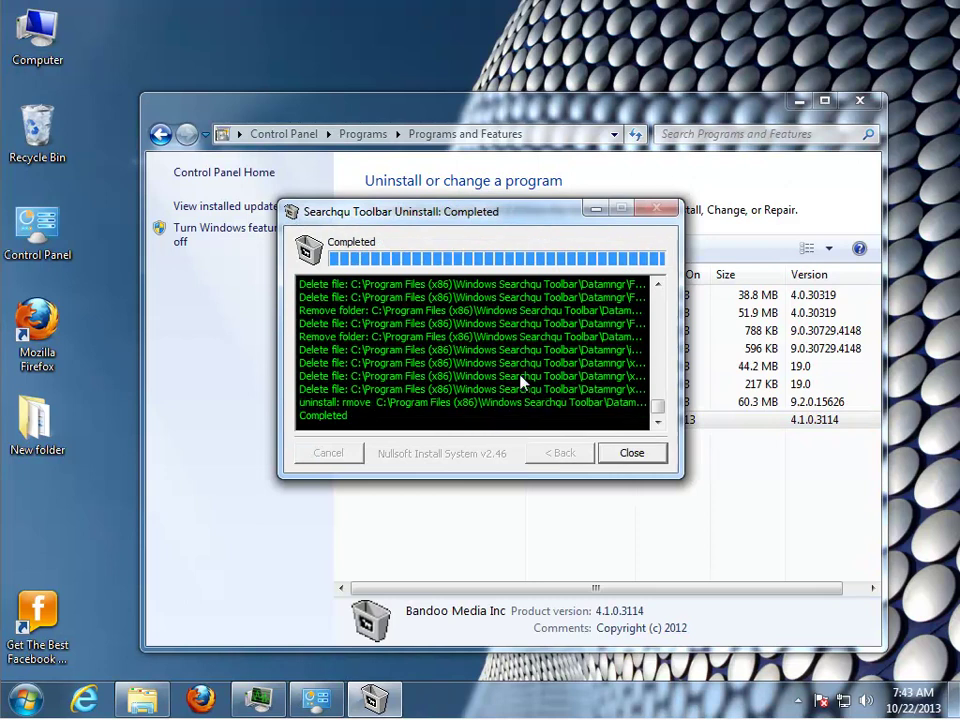
{"action": "left_click", "coordinate": [650, 457]}
{"action": "right_click", "coordinate": [407, 452]}
{"action": "left_click", "coordinate": [457, 523]}
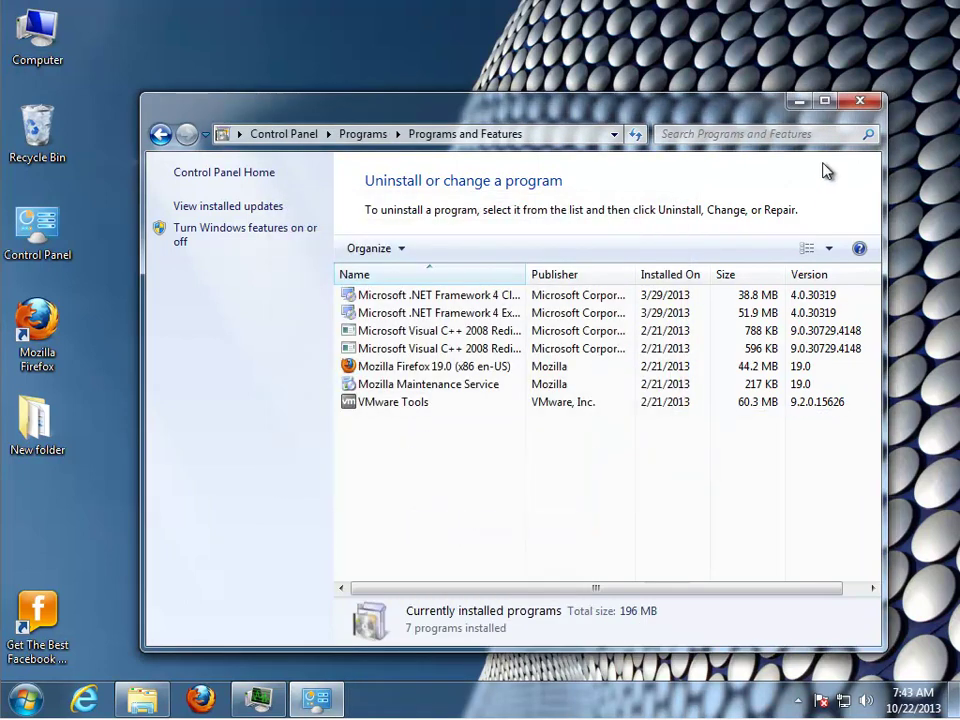
{"action": "left_click", "coordinate": [857, 101]}
Restart the computer
{"action": "left_click", "coordinate": [22, 701]}
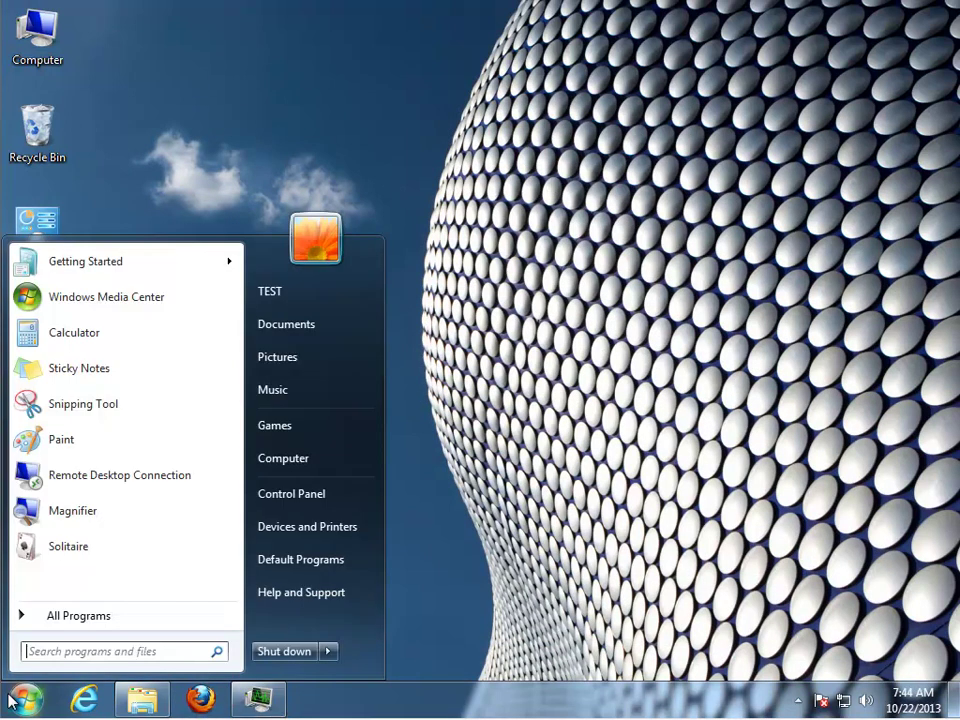
{"action": "left_click", "coordinate": [328, 651]}
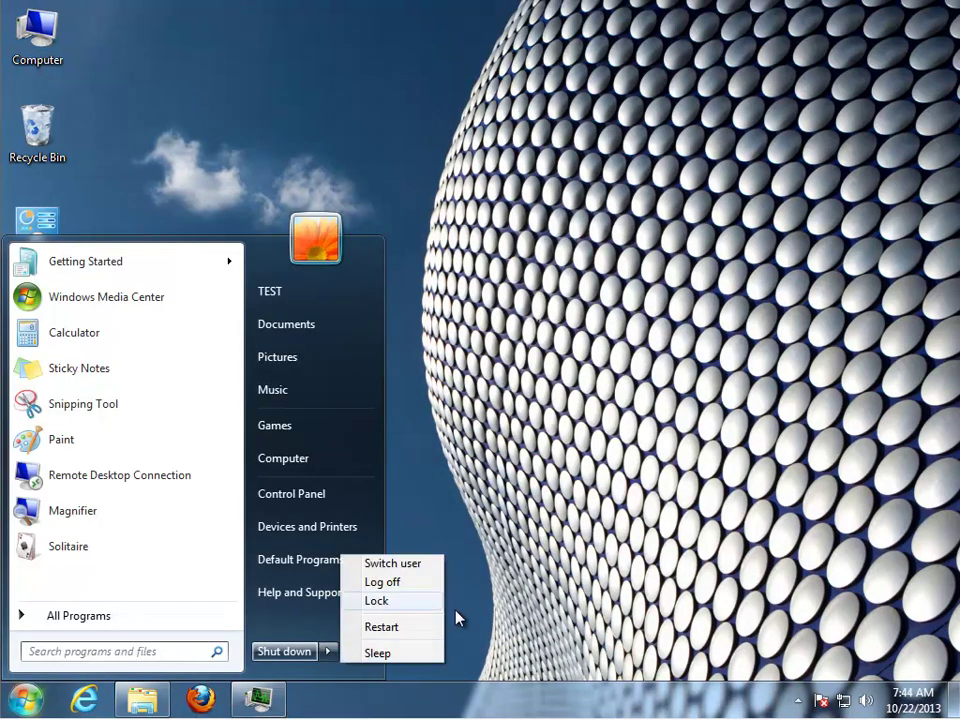
{"action": "left_click", "coordinate": [405, 627]}
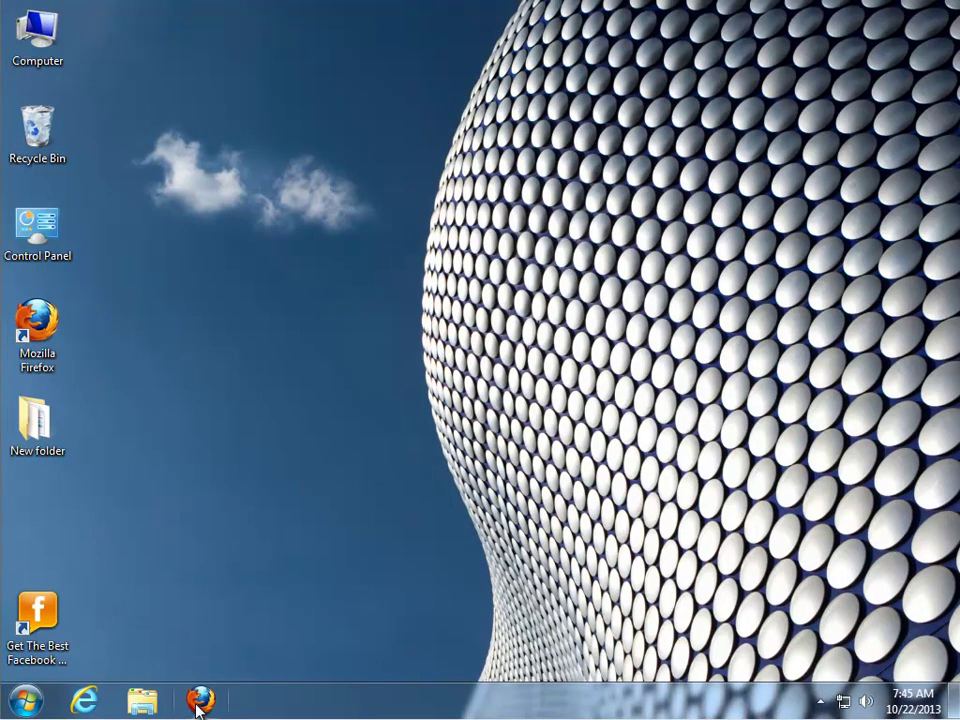
Start Firefox and Internet Explorer to check their home pages, and bring Firefox back to the front
{"action": "left_click", "coordinate": [199, 700]}
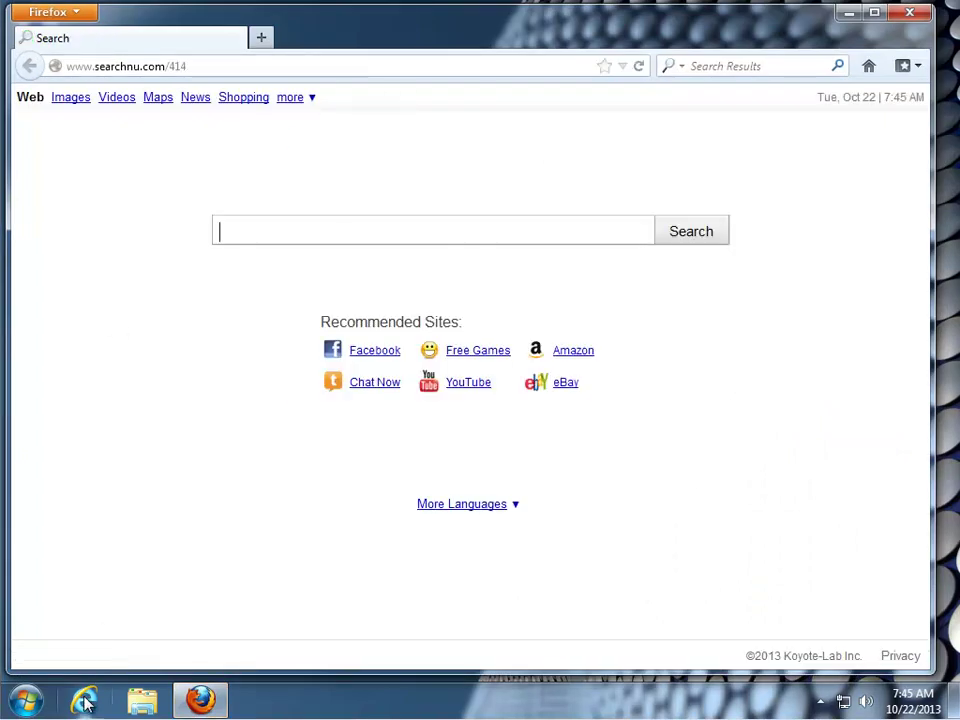
{"action": "left_click", "coordinate": [199, 700]}
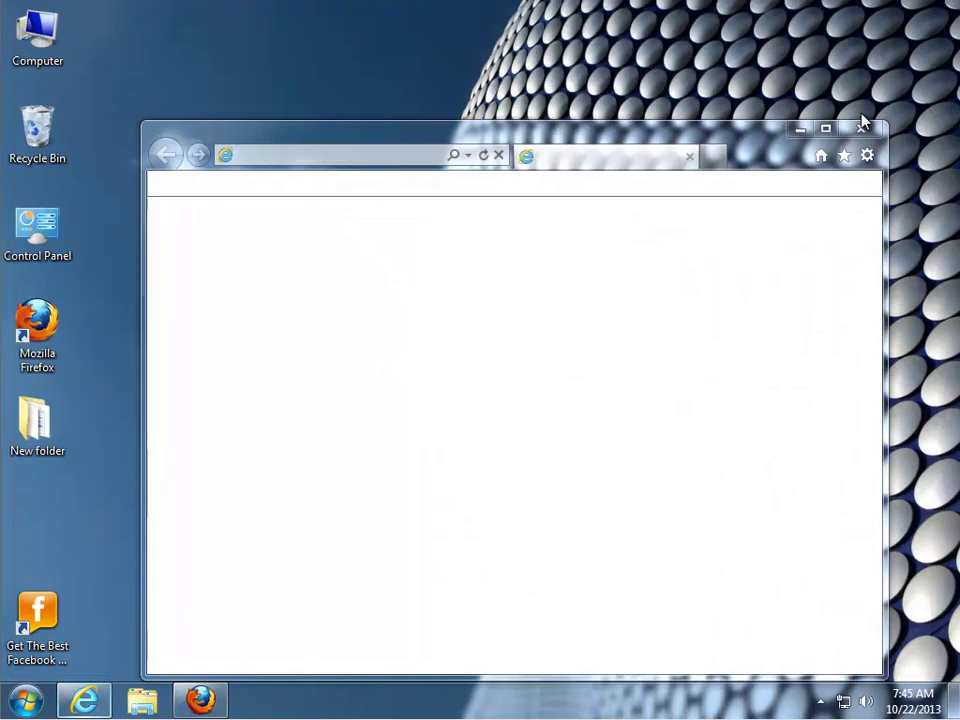
{"action": "left_click", "coordinate": [201, 700]}
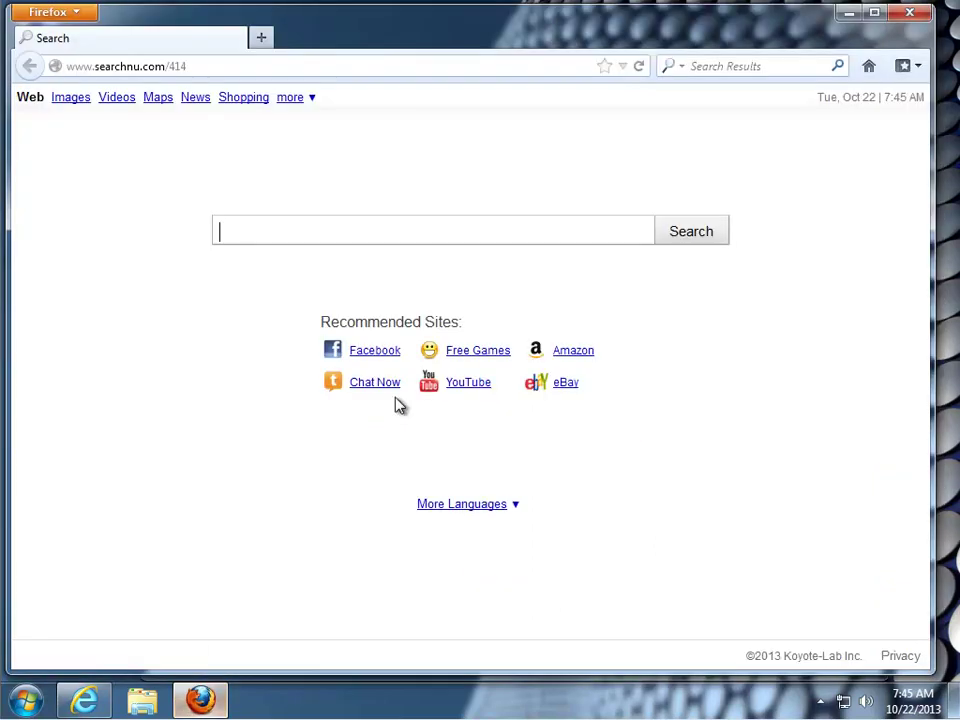
Remove the Search Results engine from Firefox's search engine list
{"action": "left_click", "coordinate": [674, 66]}
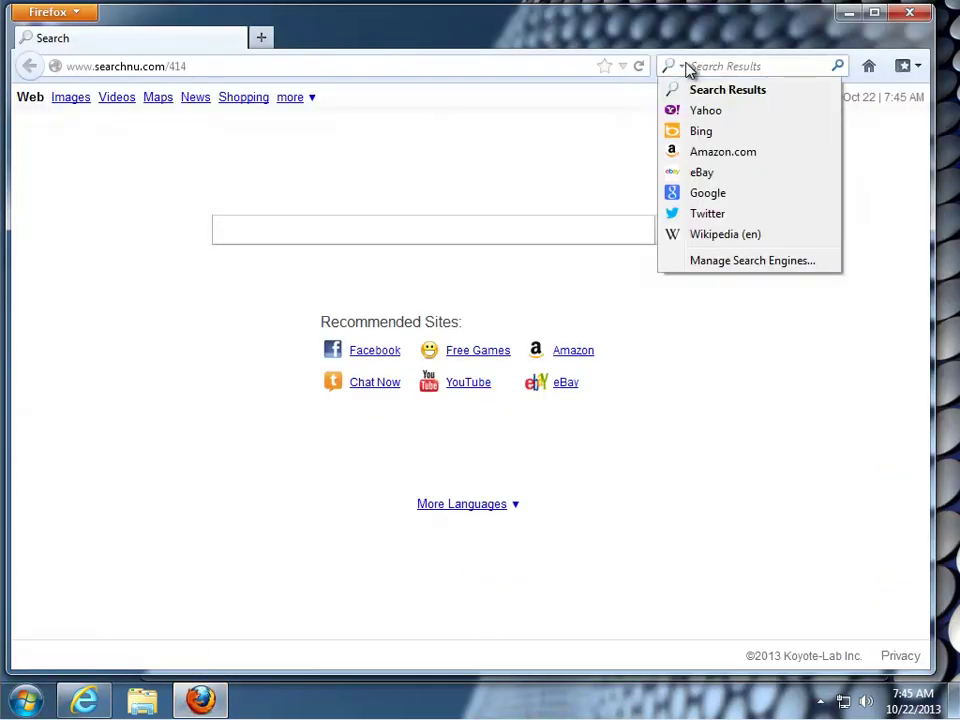
{"action": "left_click", "coordinate": [731, 262]}
{"action": "left_click", "coordinate": [356, 253]}
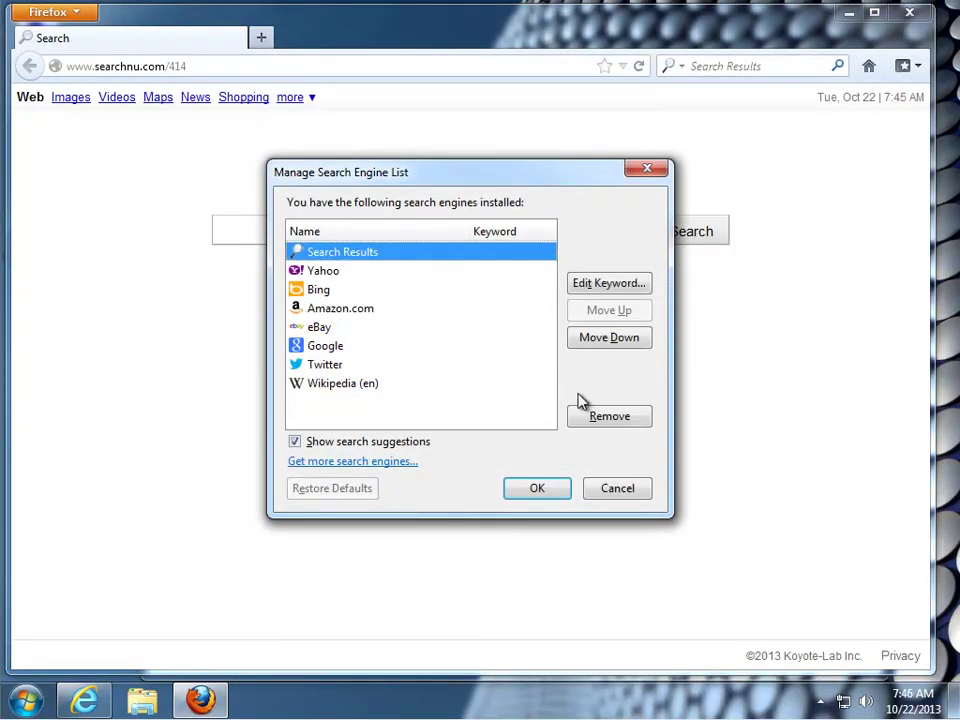
{"action": "left_click", "coordinate": [637, 419]}
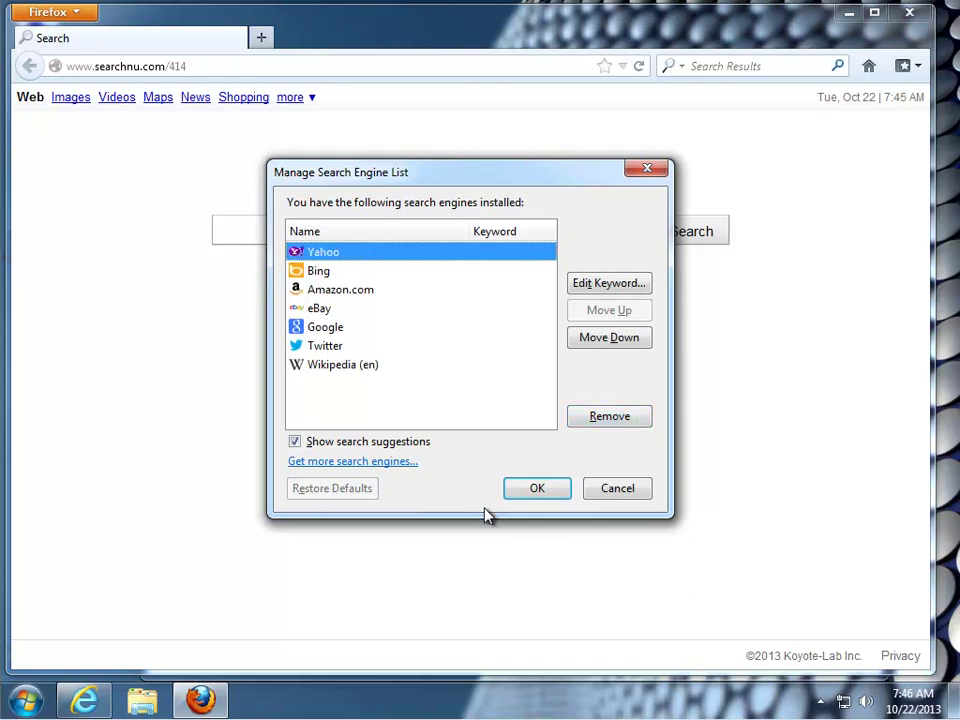
Move Google to the top of the search engine list, confirm it and select Google as Firefox's current search engine
{"action": "left_click", "coordinate": [330, 330]}
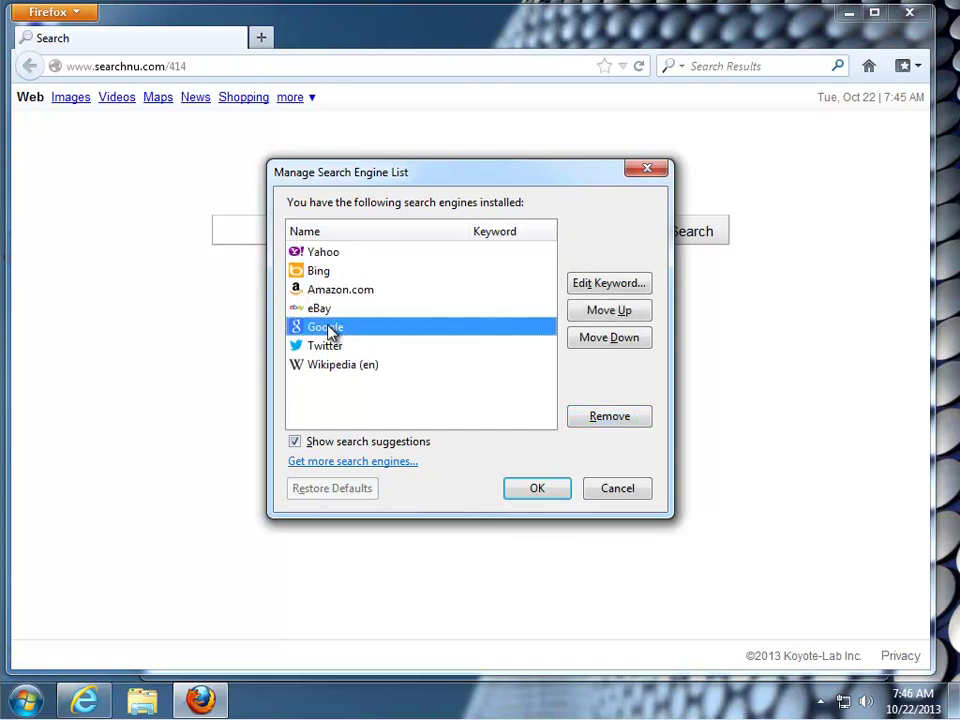
{"action": "left_click", "coordinate": [609, 314]}
{"action": "left_click", "coordinate": [609, 314]}
{"action": "left_click", "coordinate": [609, 314]}
{"action": "left_click", "coordinate": [609, 314]}
{"action": "left_click", "coordinate": [537, 488]}
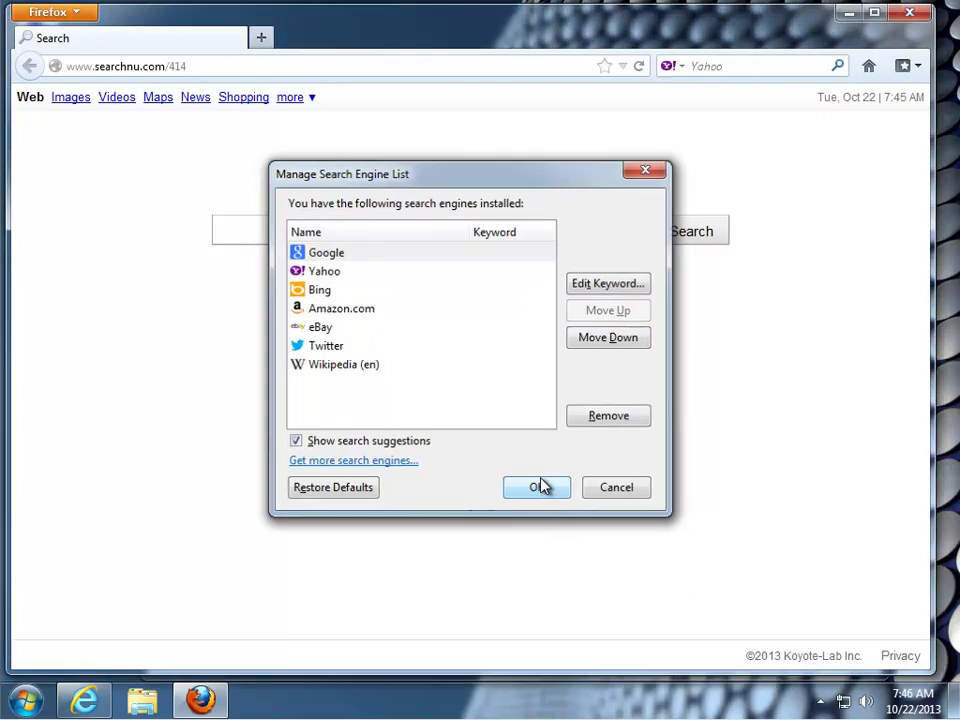
{"action": "left_click", "coordinate": [669, 66]}
{"action": "left_click", "coordinate": [700, 90]}
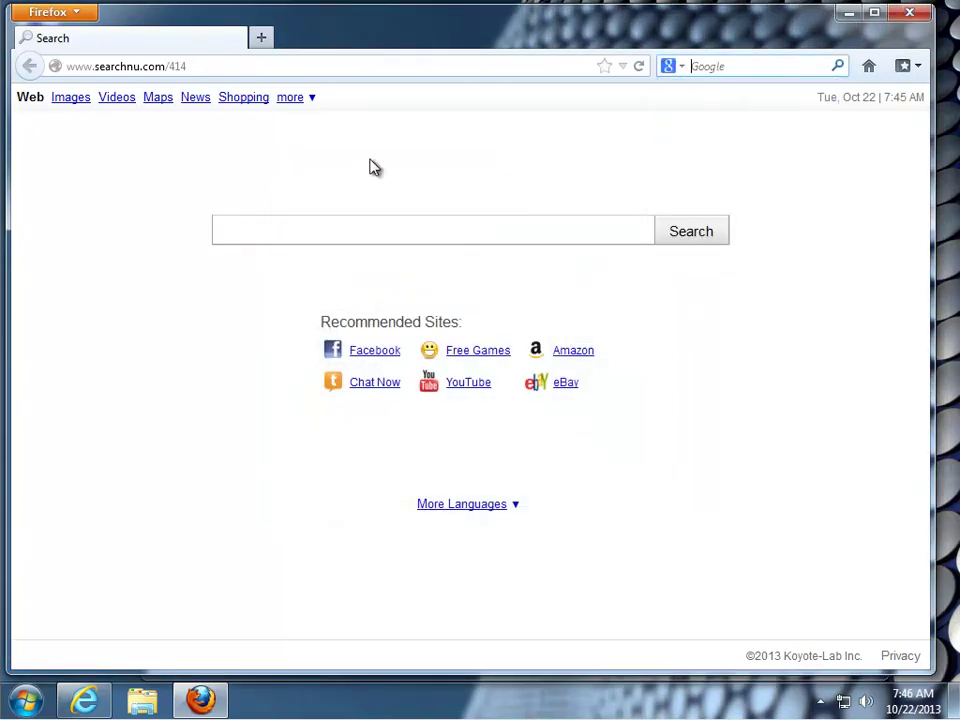
Check Firefox's installed extensions for leftover toolbar add-ons and close the Add-ons Manager
{"action": "left_click", "coordinate": [76, 14]}
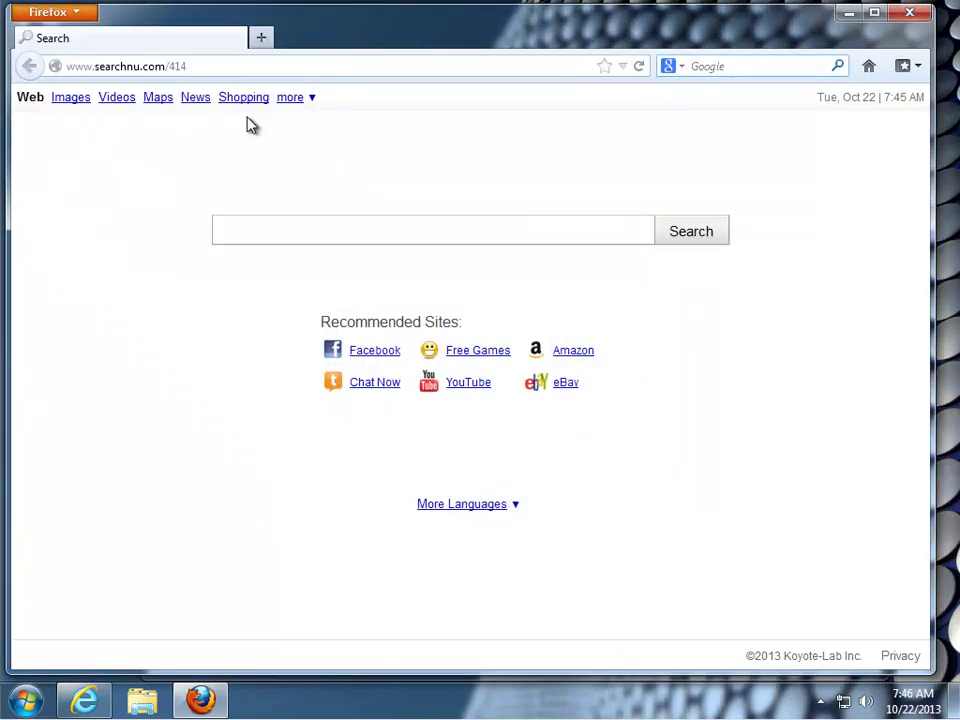
{"action": "left_click", "coordinate": [250, 116]}
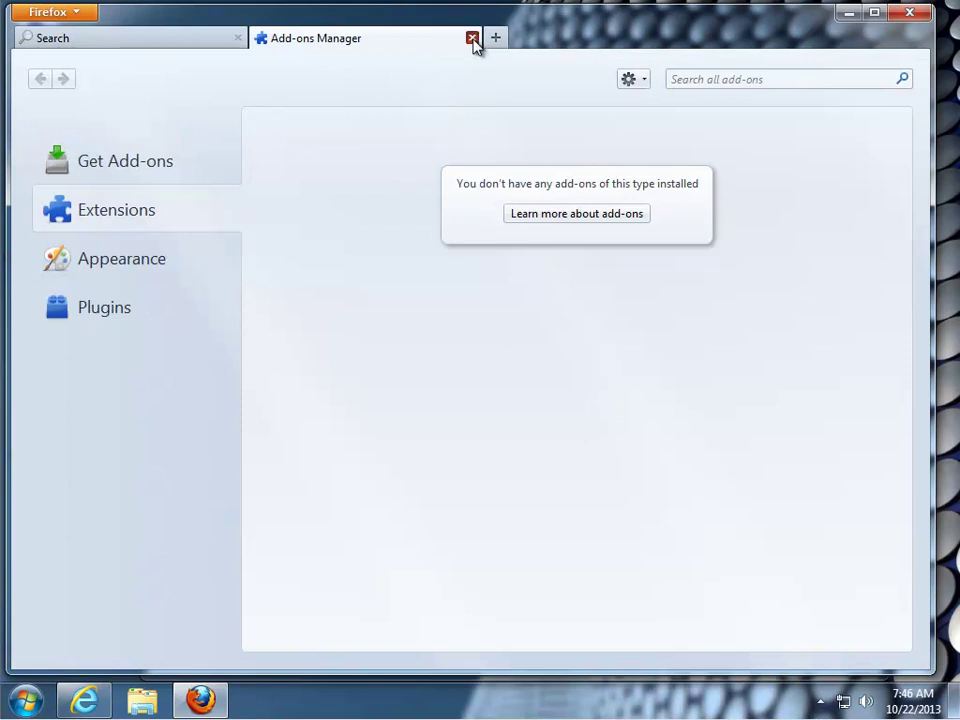
{"action": "left_click", "coordinate": [472, 38]}
Restore Firefox's home page to the default, restart the browser to check its start page, and close it
{"action": "left_click", "coordinate": [80, 13]}
{"action": "left_click", "coordinate": [250, 133]}
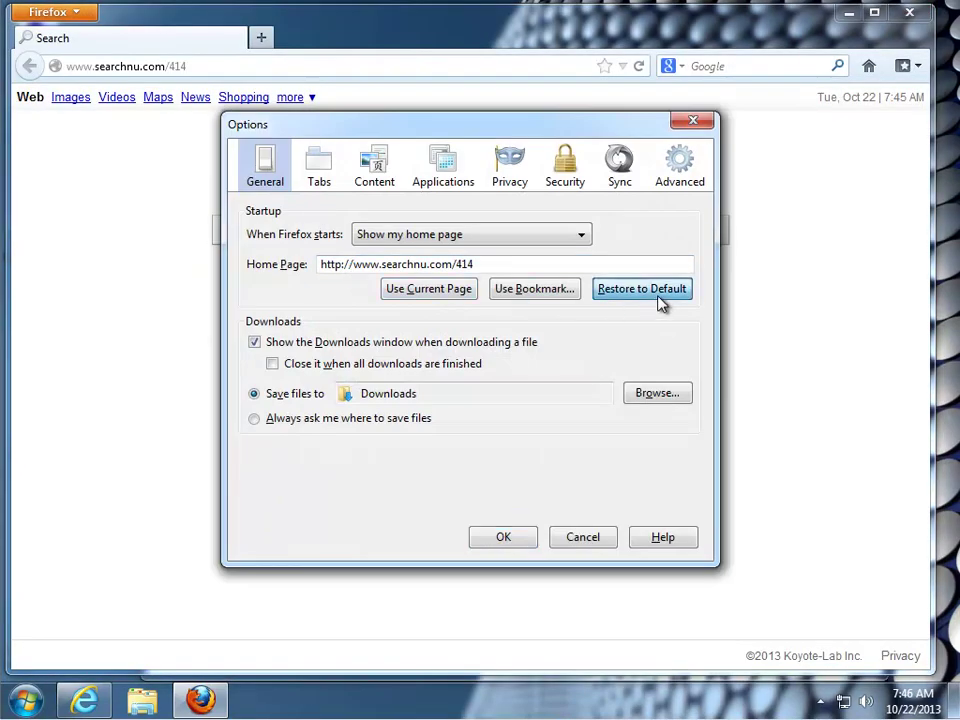
{"action": "left_click", "coordinate": [658, 300]}
{"action": "left_click", "coordinate": [508, 542]}
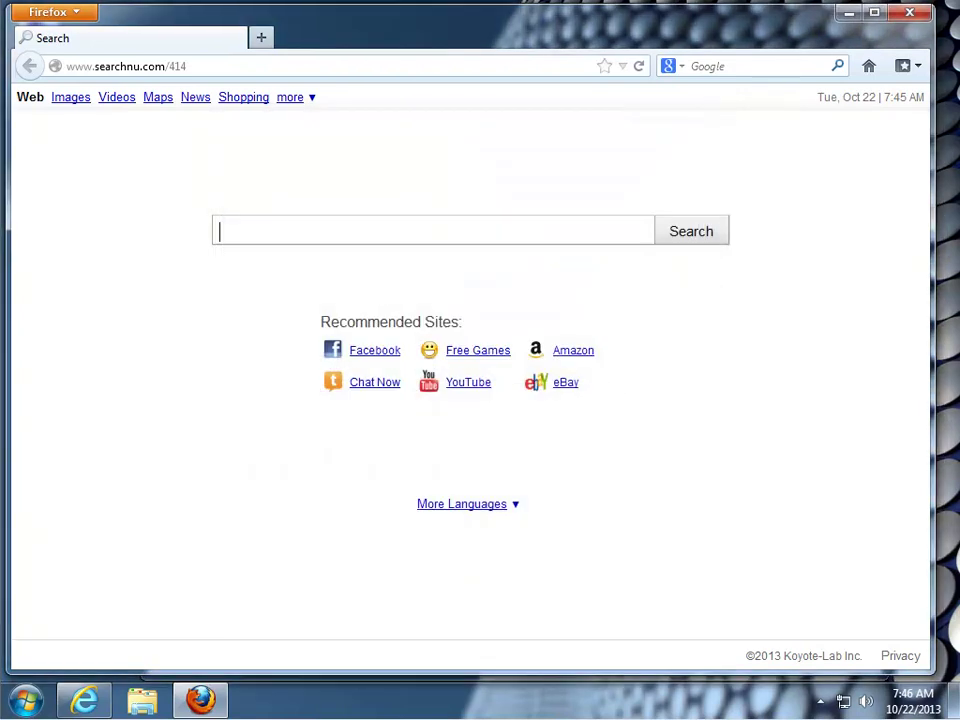
{"action": "left_click", "coordinate": [918, 16]}
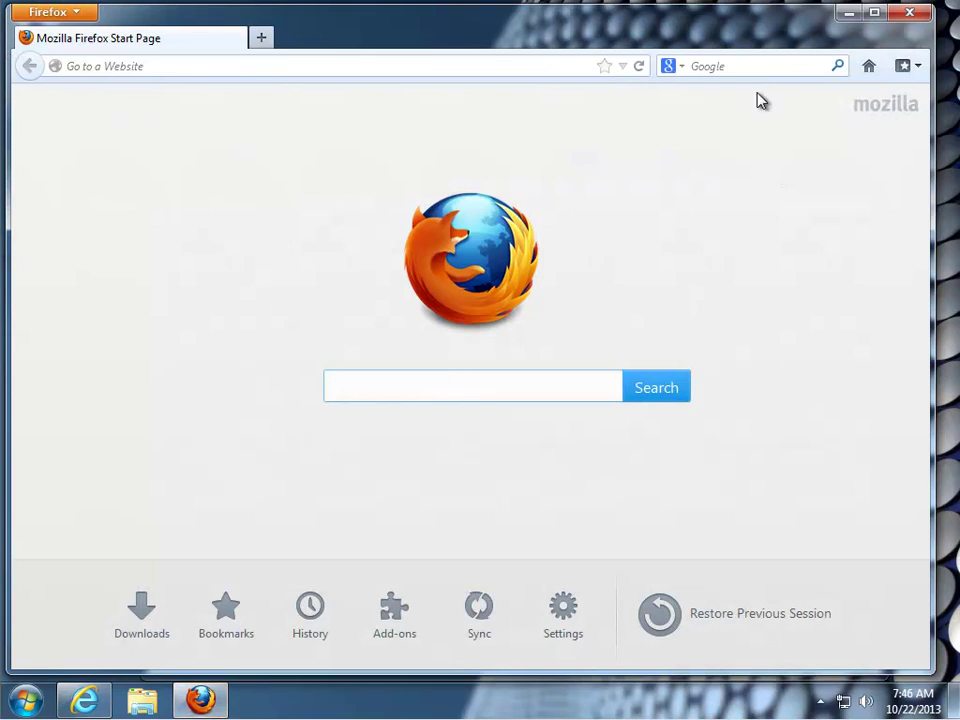
{"action": "left_click", "coordinate": [900, 22]}
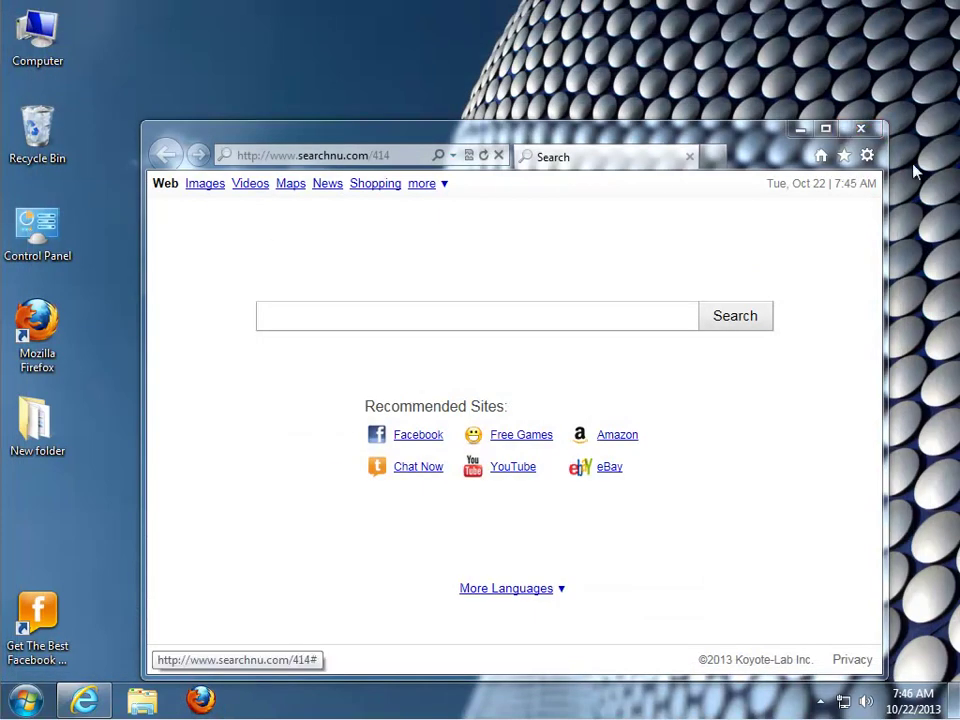
Replace Internet Explorer's searchnu.com home page with a blank page in Internet Options
{"action": "left_click", "coordinate": [867, 157]}
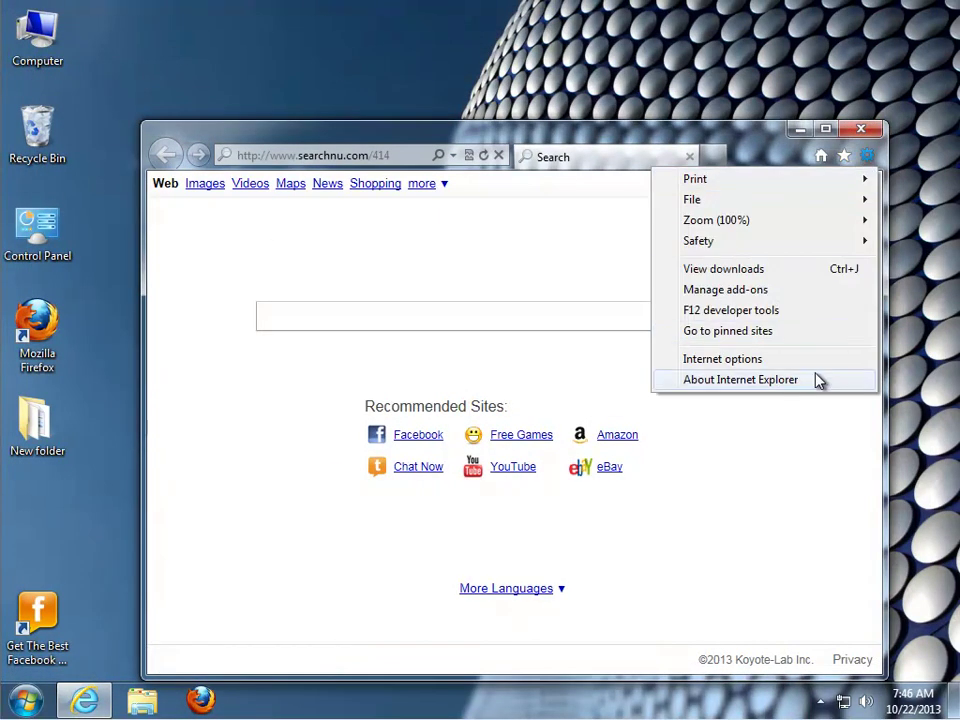
{"action": "left_click", "coordinate": [816, 366]}
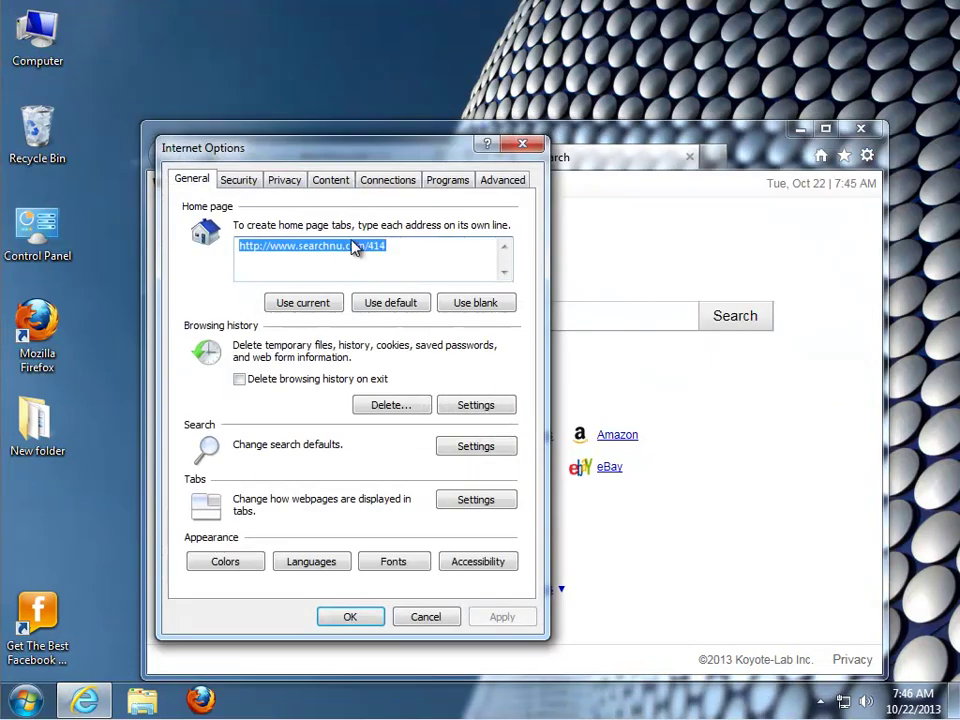
{"action": "left_click", "coordinate": [496, 314]}
Disable both Searchqu Toolbar add-ons in Internet Explorer and check the status of each entry
{"action": "left_click", "coordinate": [446, 182]}
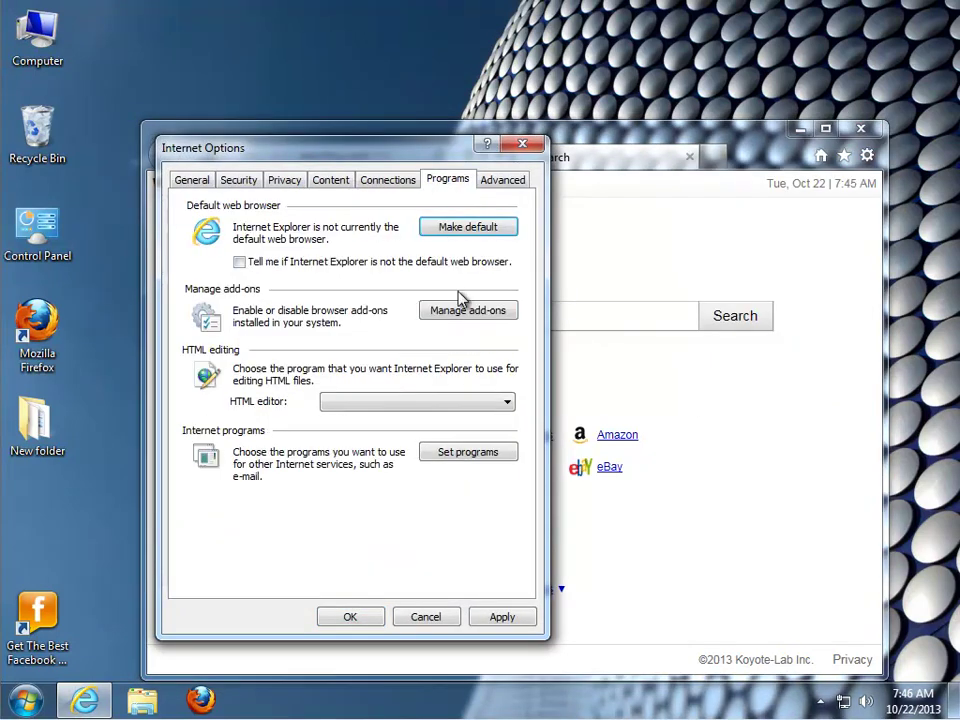
{"action": "left_click", "coordinate": [497, 318]}
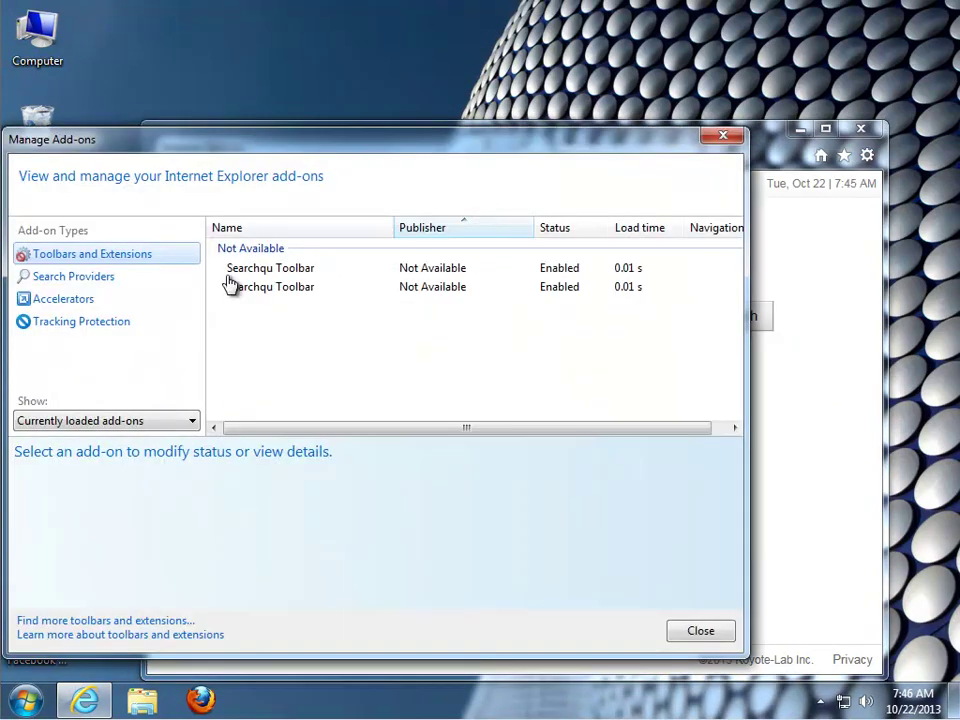
{"action": "left_click", "coordinate": [286, 272]}
{"action": "left_click", "coordinate": [700, 593]}
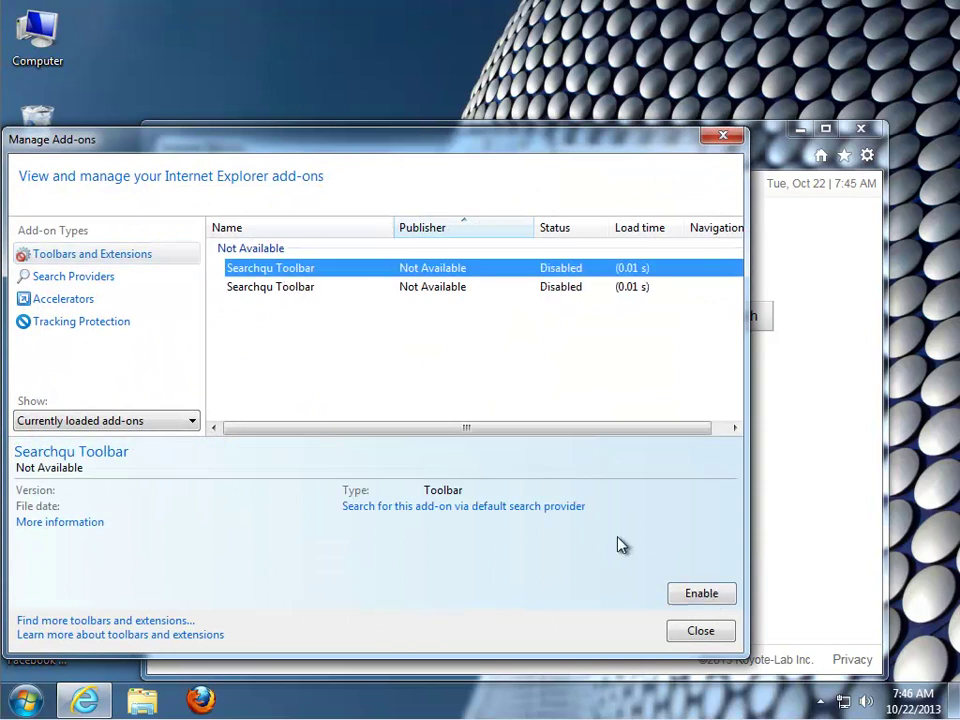
{"action": "left_click", "coordinate": [297, 290]}
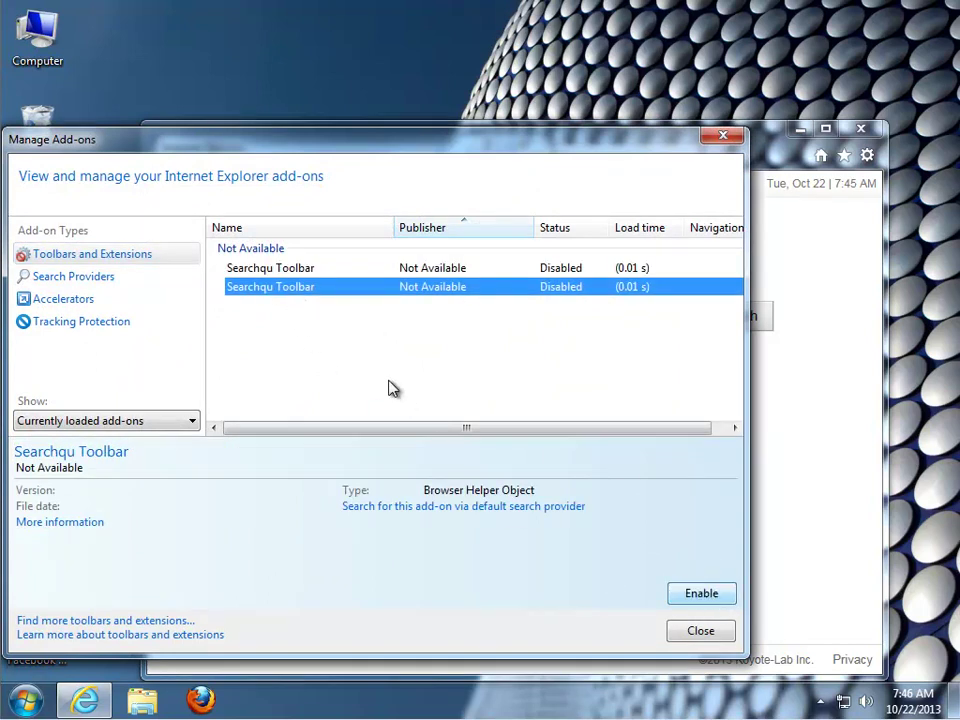
{"action": "key", "text": "Up"}
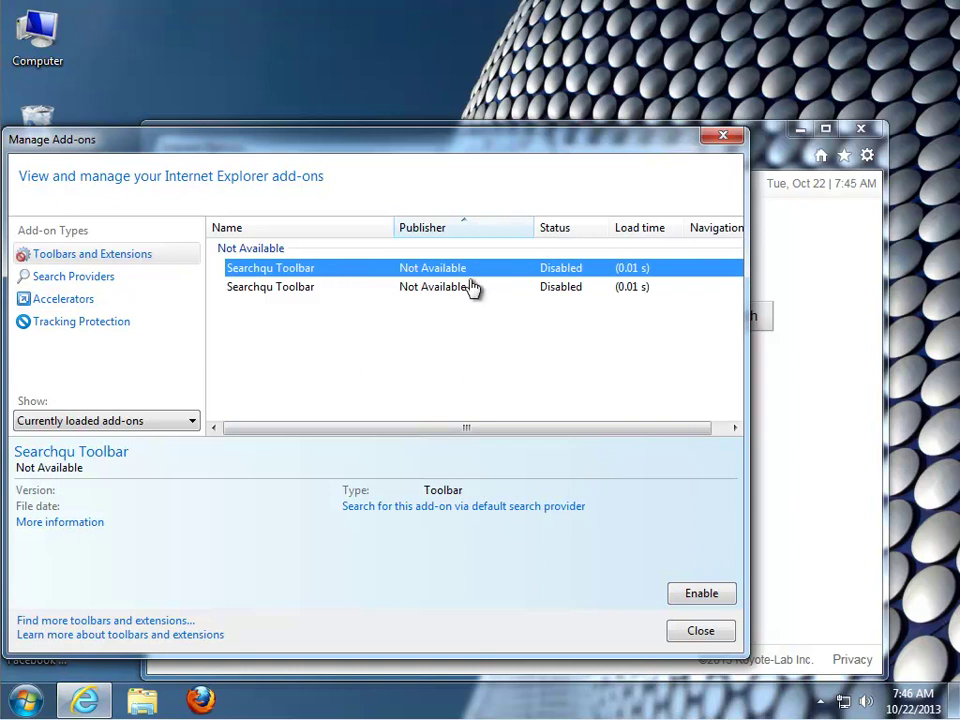
Set Bing as Internet Explorer's default search provider, remove the Search Results provider, and close the browser
{"action": "left_click", "coordinate": [80, 278]}
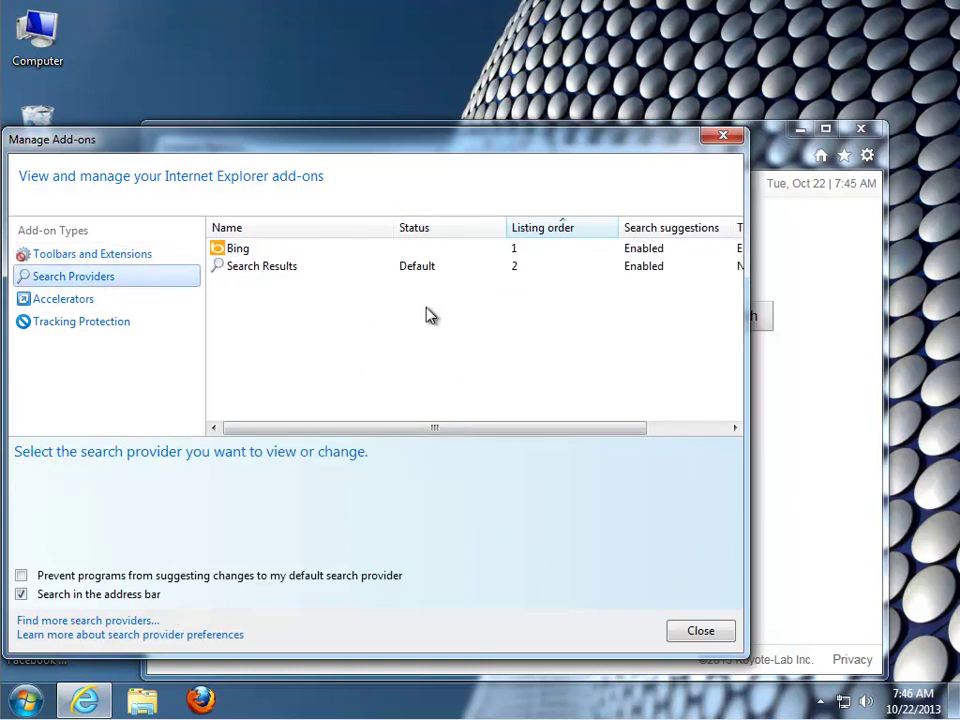
{"action": "left_click", "coordinate": [292, 268]}
{"action": "left_click", "coordinate": [247, 252]}
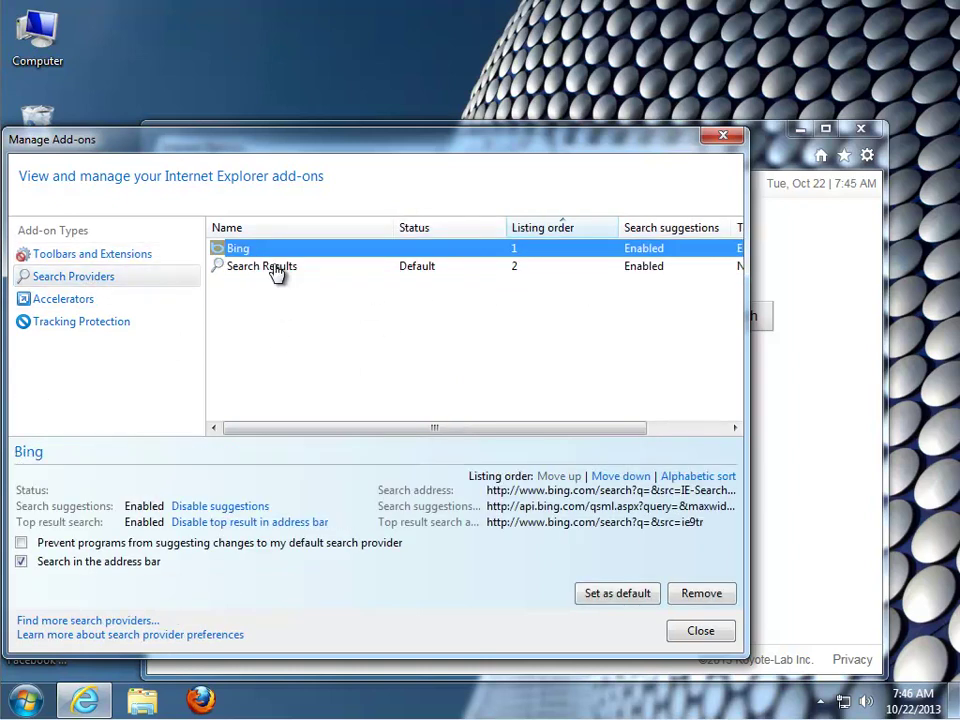
{"action": "left_click", "coordinate": [650, 602]}
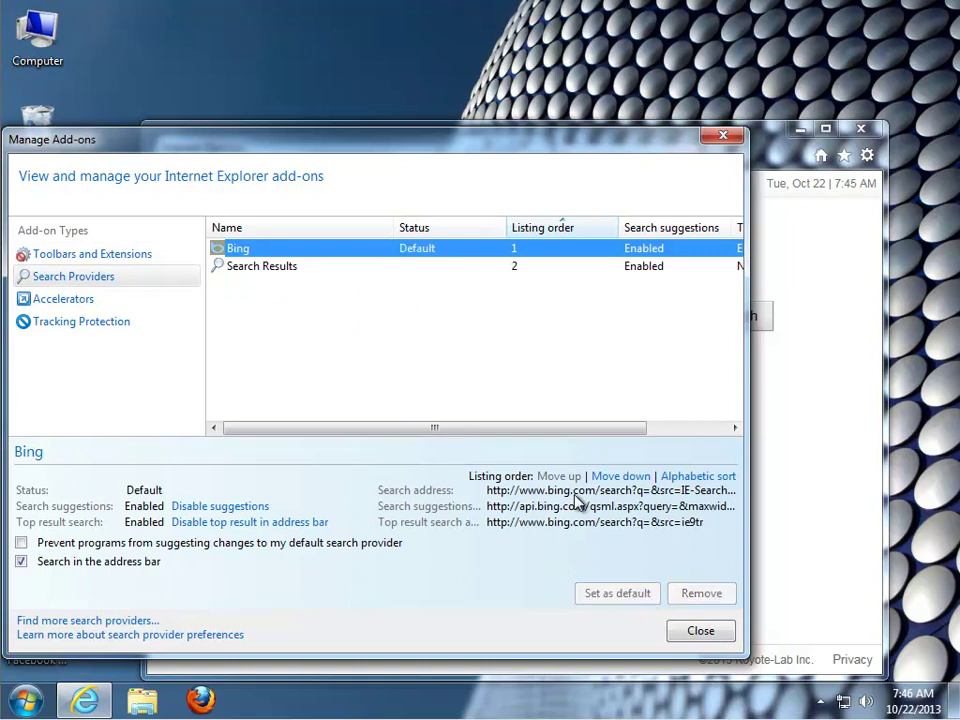
{"action": "left_click", "coordinate": [283, 266]}
{"action": "left_click", "coordinate": [704, 596]}
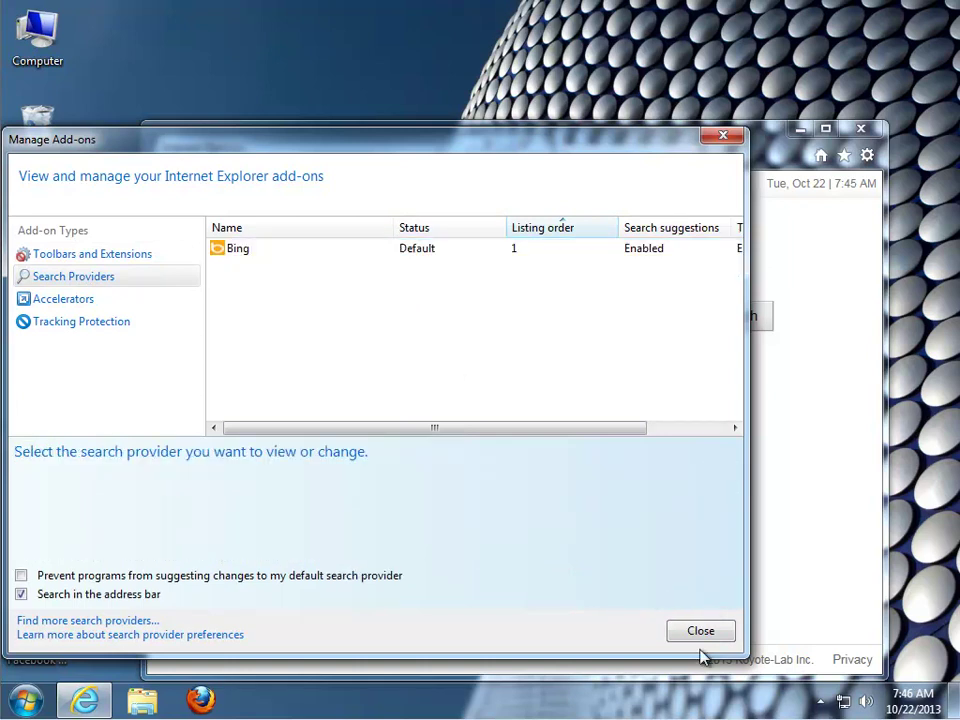
{"action": "left_click", "coordinate": [702, 632]}
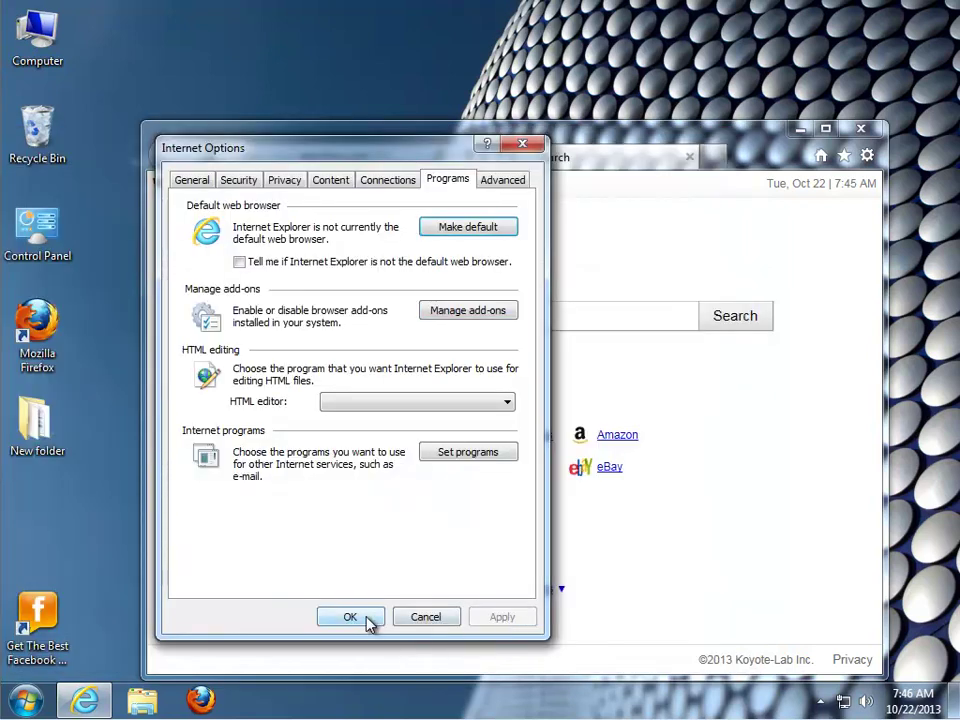
{"action": "left_click", "coordinate": [350, 618]}
{"action": "key", "text": "alt+F4"}
{"action": "right_click", "coordinate": [293, 311]}
{"action": "left_click", "coordinate": [318, 367]}
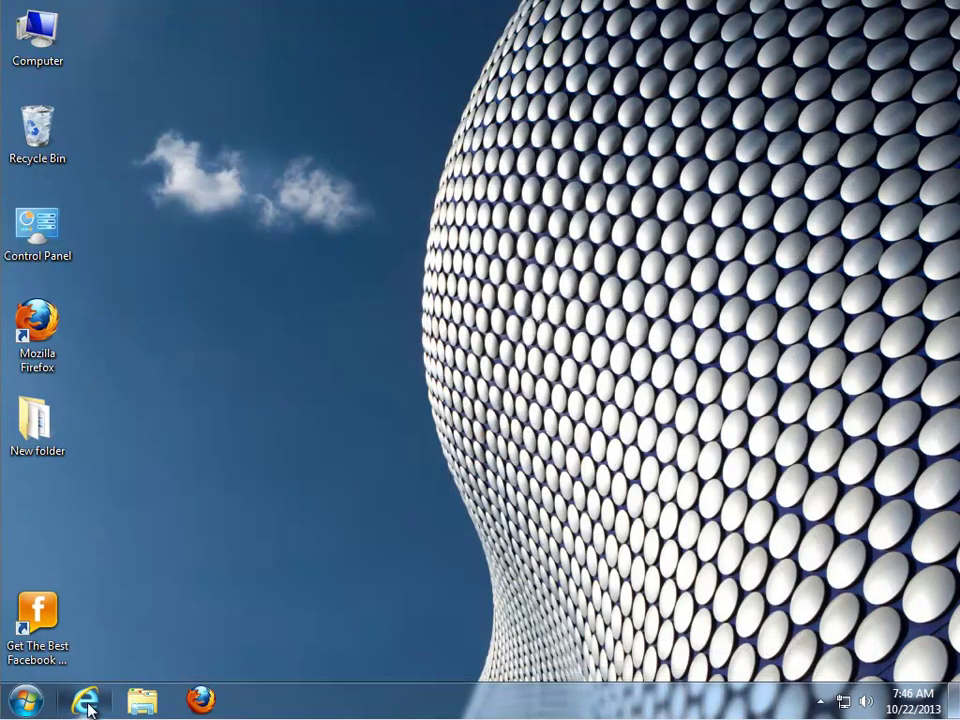
Reopen Internet Explorer, enable deleting browsing history on exit, and delete all browsing data including form data, passwords and tracking data, keeping Favorites website data
{"action": "left_click", "coordinate": [86, 702]}
{"action": "left_click", "coordinate": [866, 157]}
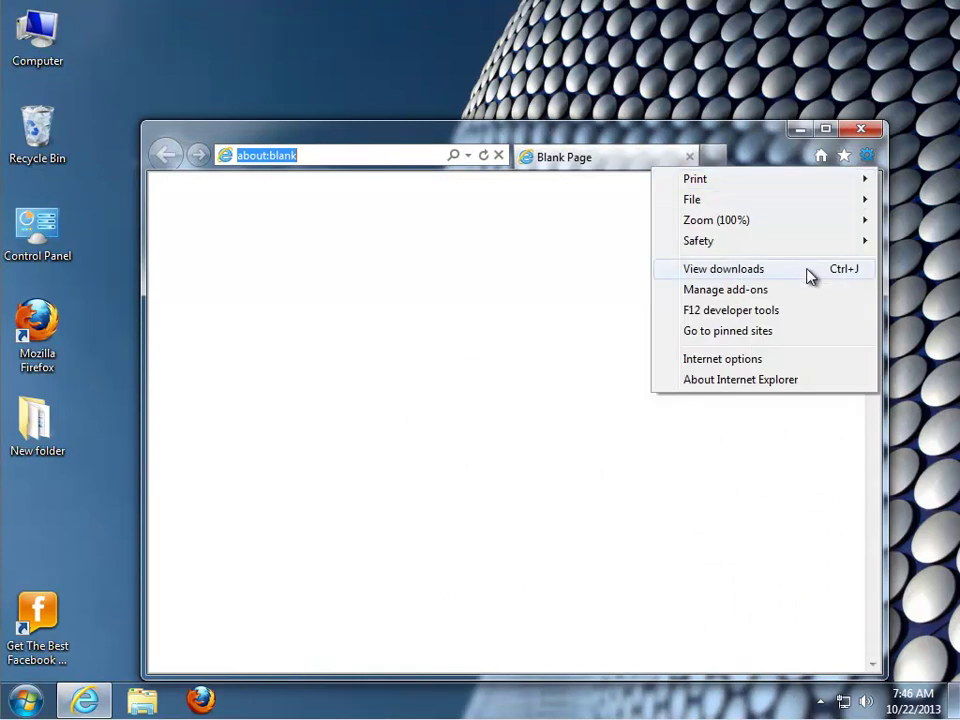
{"action": "left_click", "coordinate": [722, 359]}
{"action": "left_click", "coordinate": [275, 382]}
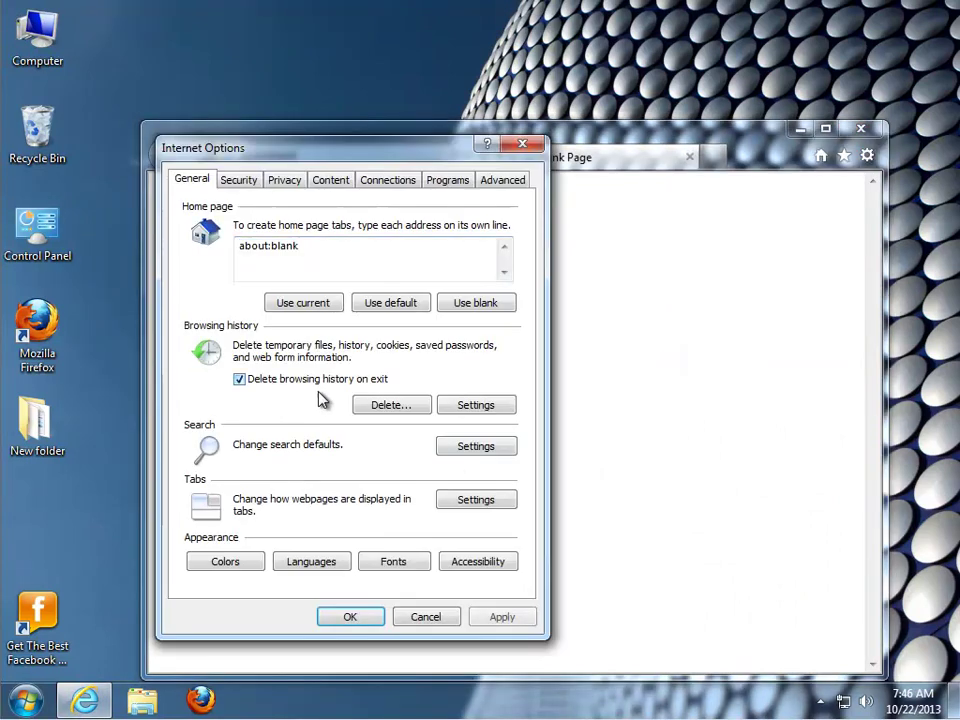
{"action": "left_click", "coordinate": [389, 414]}
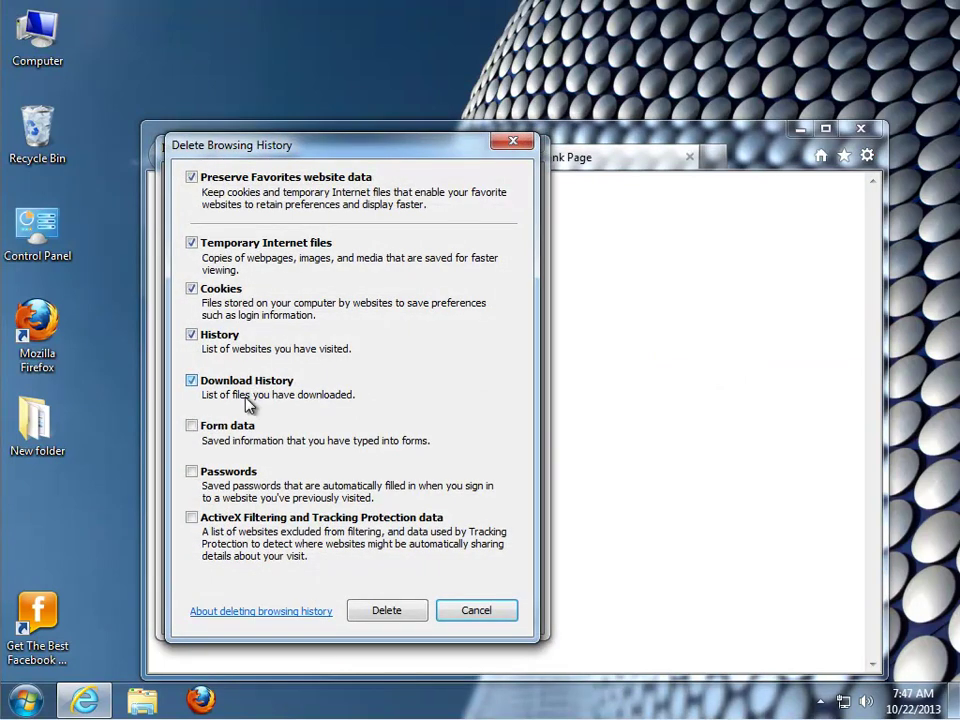
{"action": "left_click", "coordinate": [370, 608]}
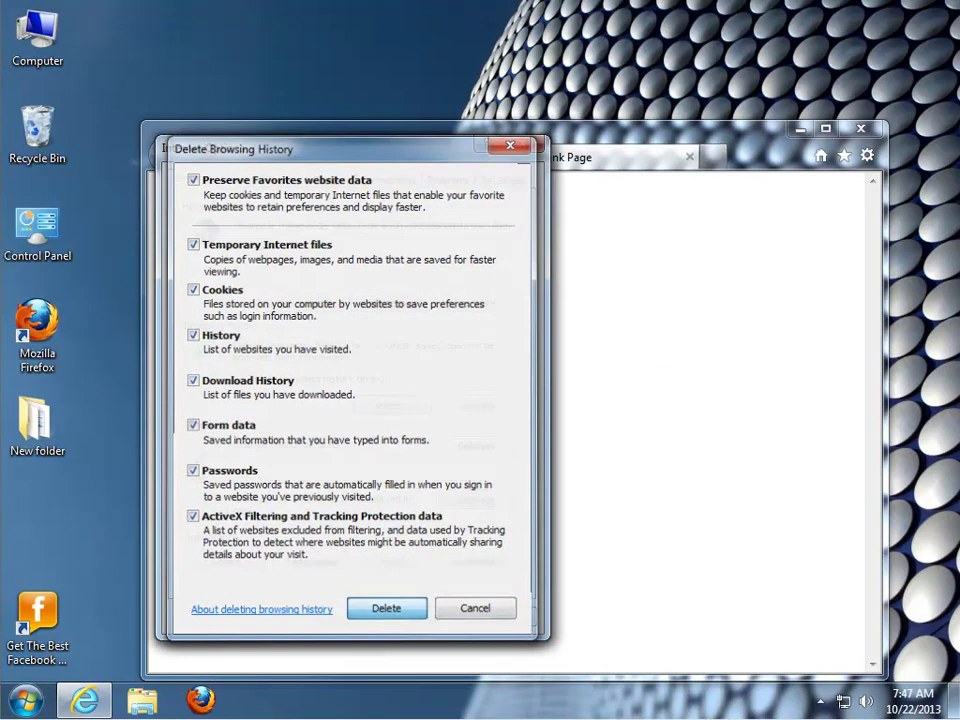
{"action": "left_click", "coordinate": [344, 607]}
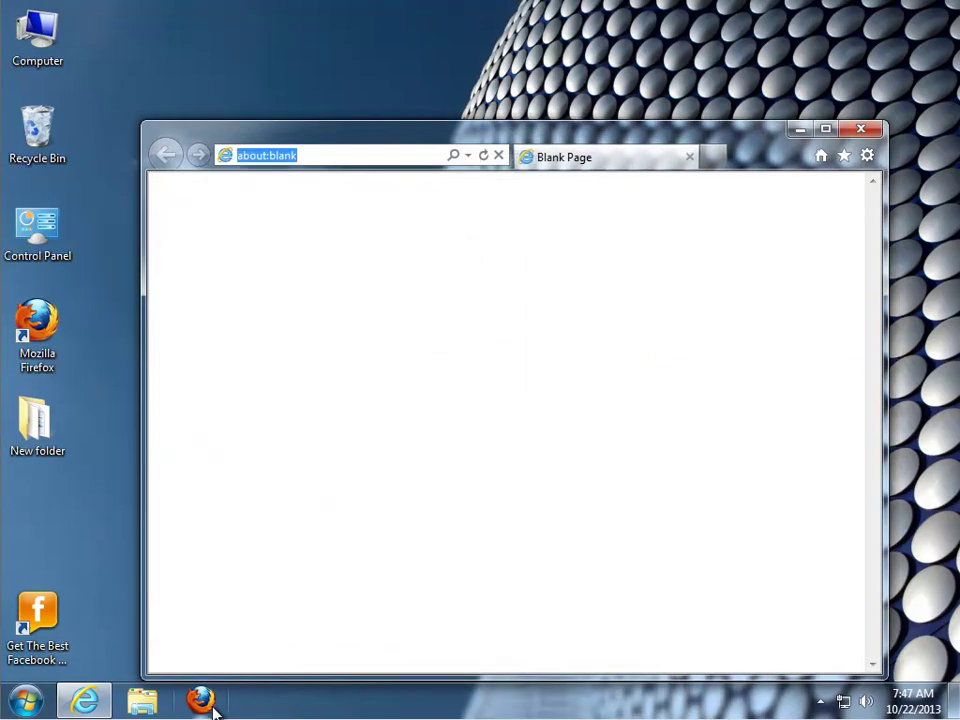
{"action": "left_click", "coordinate": [860, 129]}
Clear Firefox's history for the time range Everything from its privacy options, and close the browser
{"action": "left_click", "coordinate": [200, 699]}
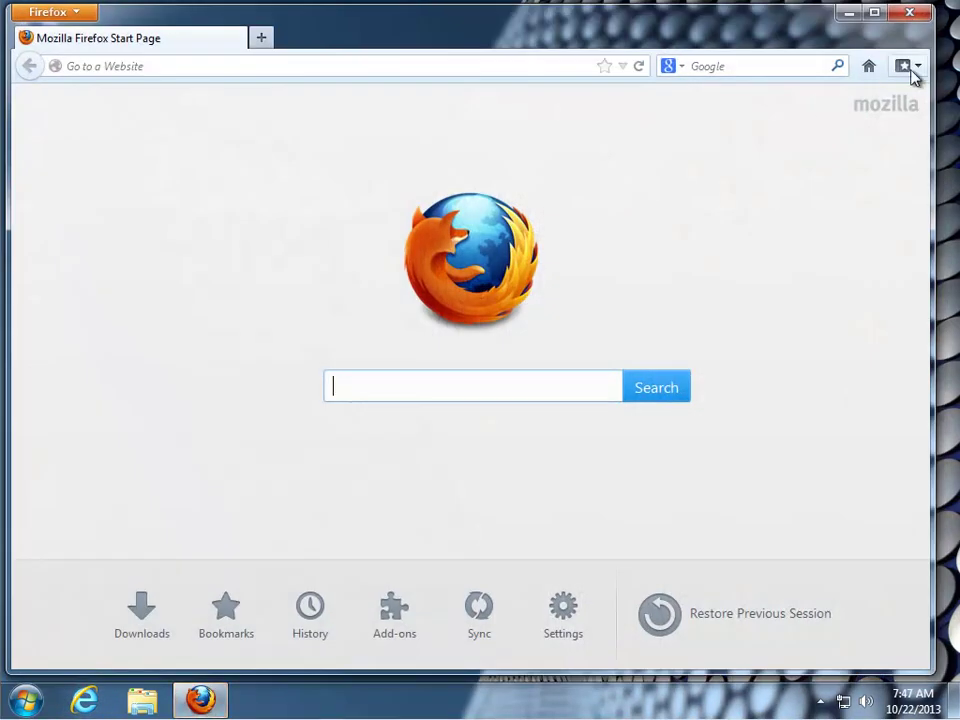
{"action": "left_click", "coordinate": [76, 16]}
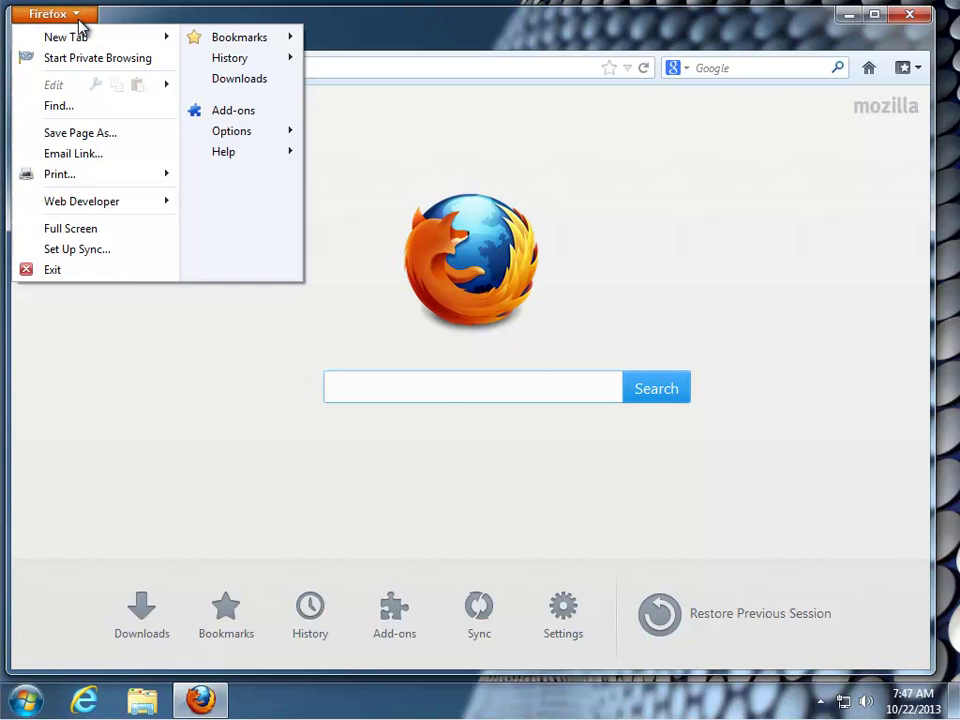
{"action": "left_click", "coordinate": [240, 131]}
{"action": "left_click", "coordinate": [525, 167]}
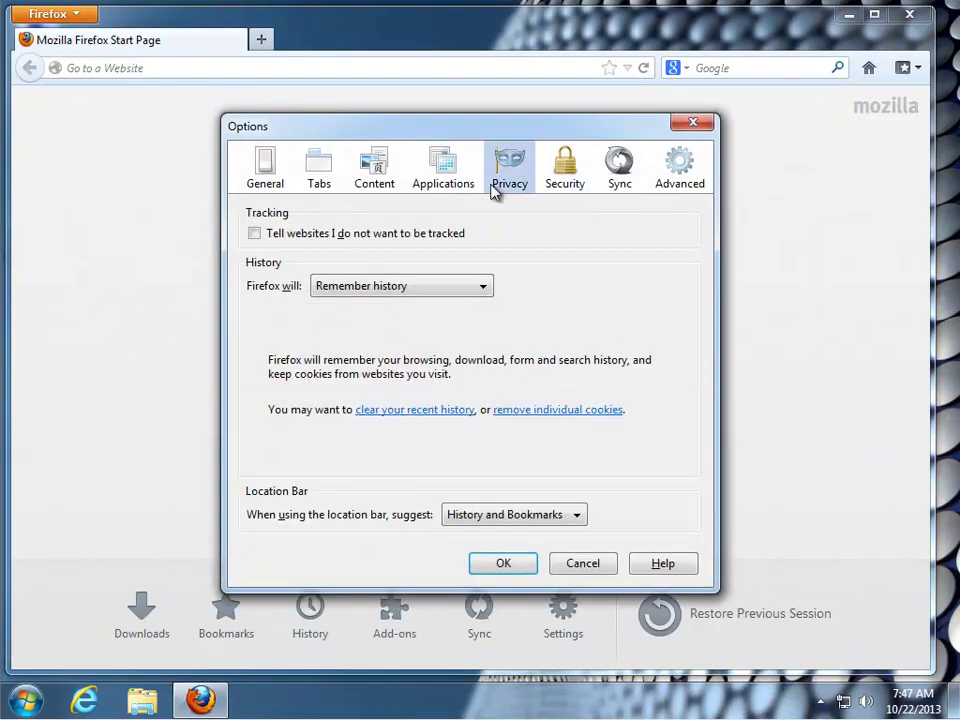
{"action": "left_click", "coordinate": [428, 408]}
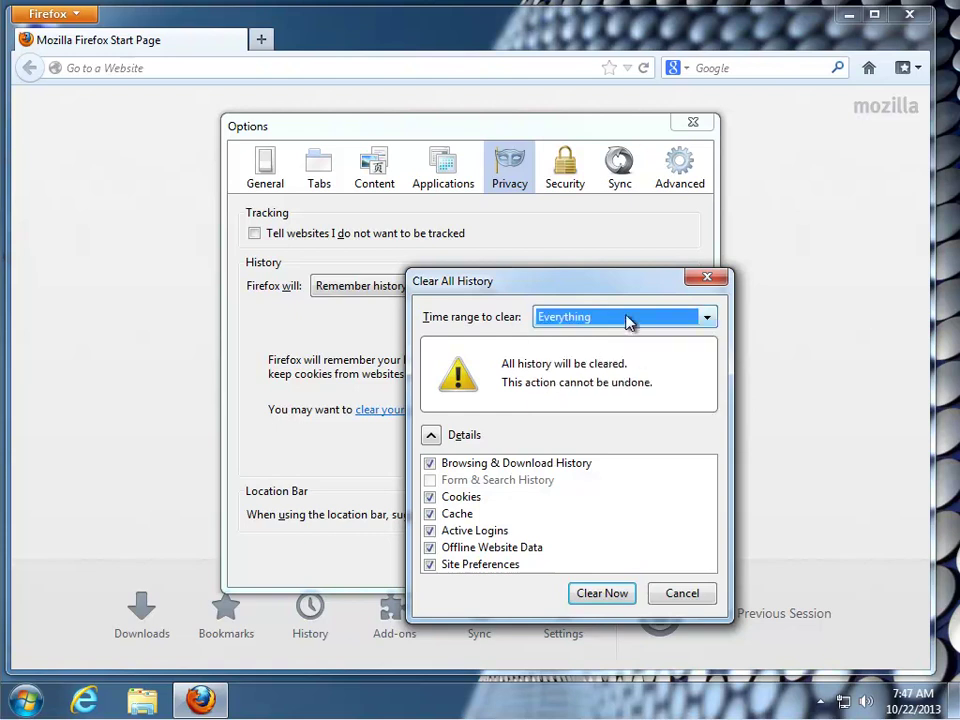
{"action": "left_click", "coordinate": [597, 594]}
{"action": "left_click", "coordinate": [503, 565]}
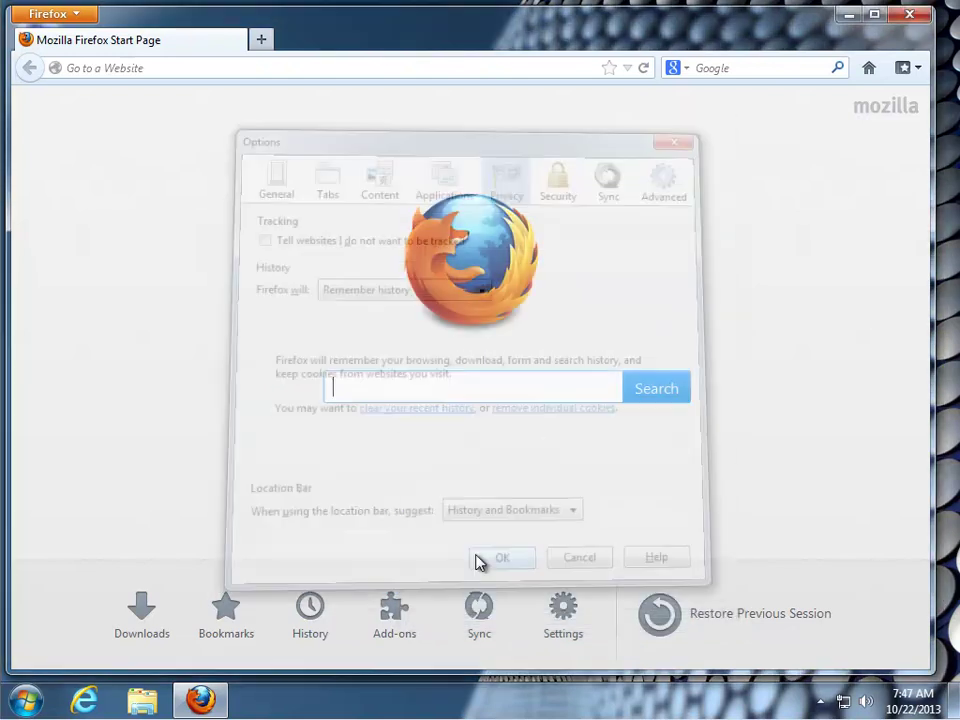
{"action": "left_click", "coordinate": [909, 14]}
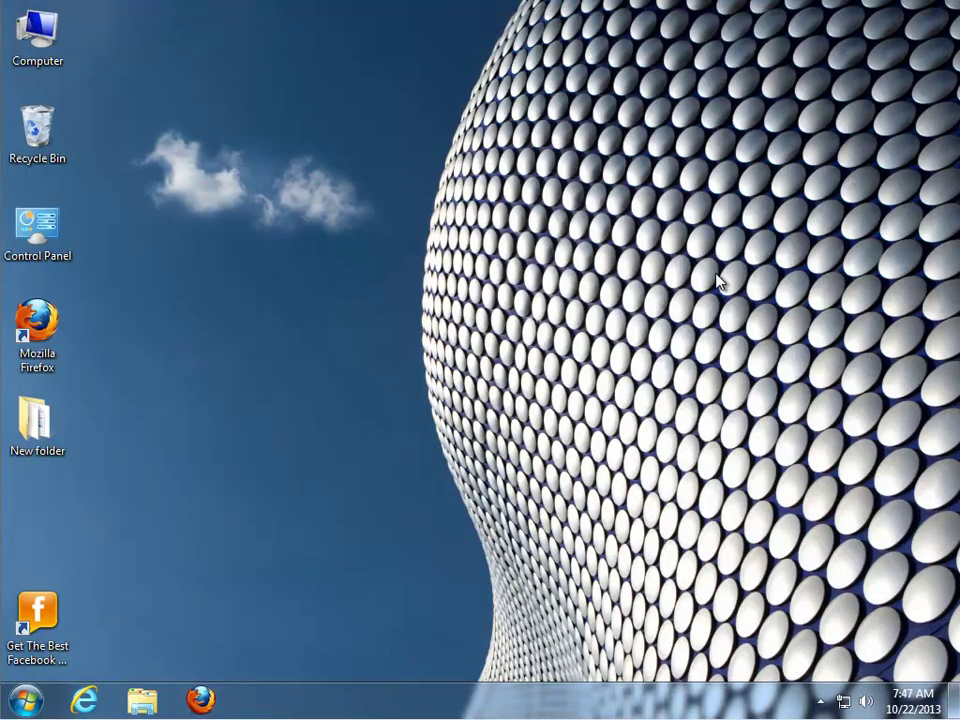
Check the target of the Get The Best Facebook Chat Messenger desktop shortcut and delete the shortcut
{"action": "right_click", "coordinate": [54, 632]}
{"action": "left_click", "coordinate": [103, 621]}
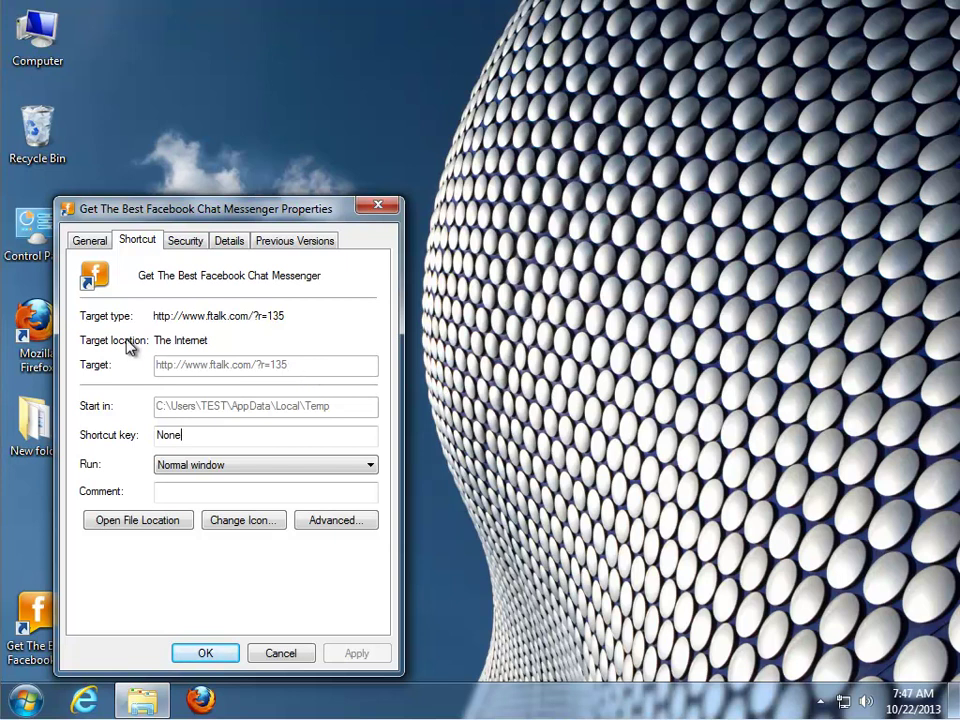
{"action": "left_click", "coordinate": [281, 656]}
{"action": "key", "text": "Delete"}
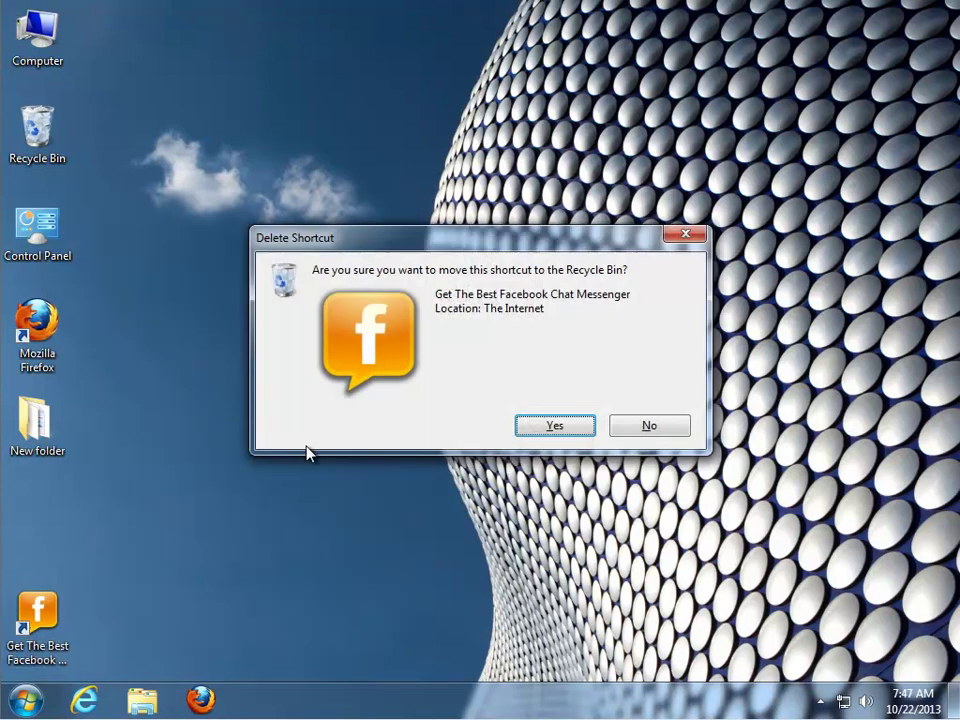
{"action": "left_click", "coordinate": [532, 424]}
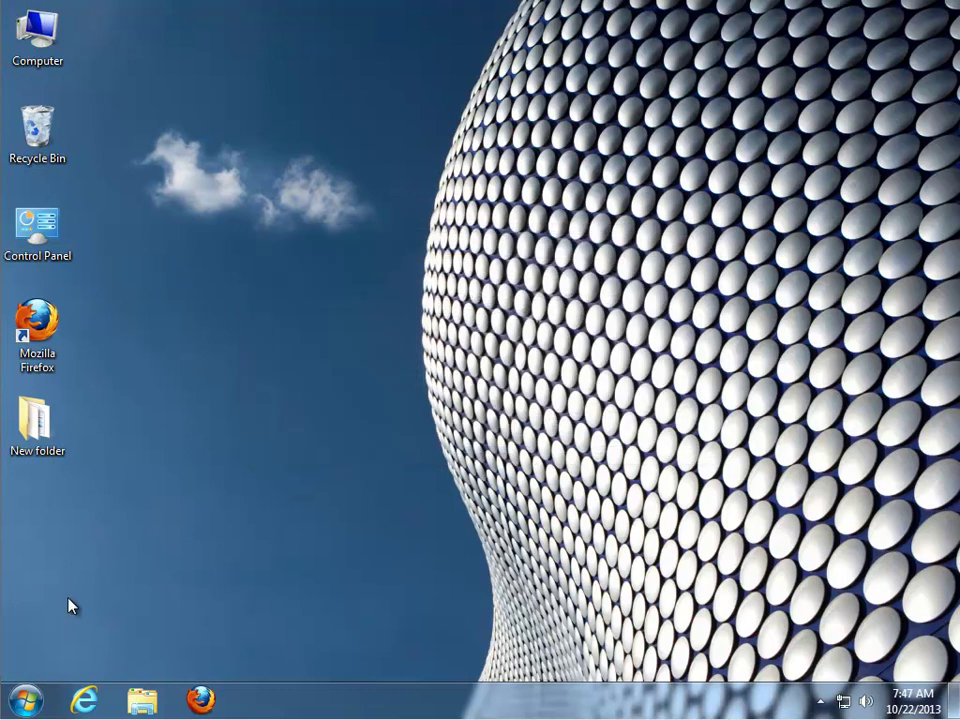
Browse to the Program Files (x86) folder on Local Disk (C:) and look for leftover toolbar folders
{"action": "left_click", "coordinate": [25, 700]}
{"action": "left_click", "coordinate": [56, 58]}
{"action": "double_click", "coordinate": [62, 58]}
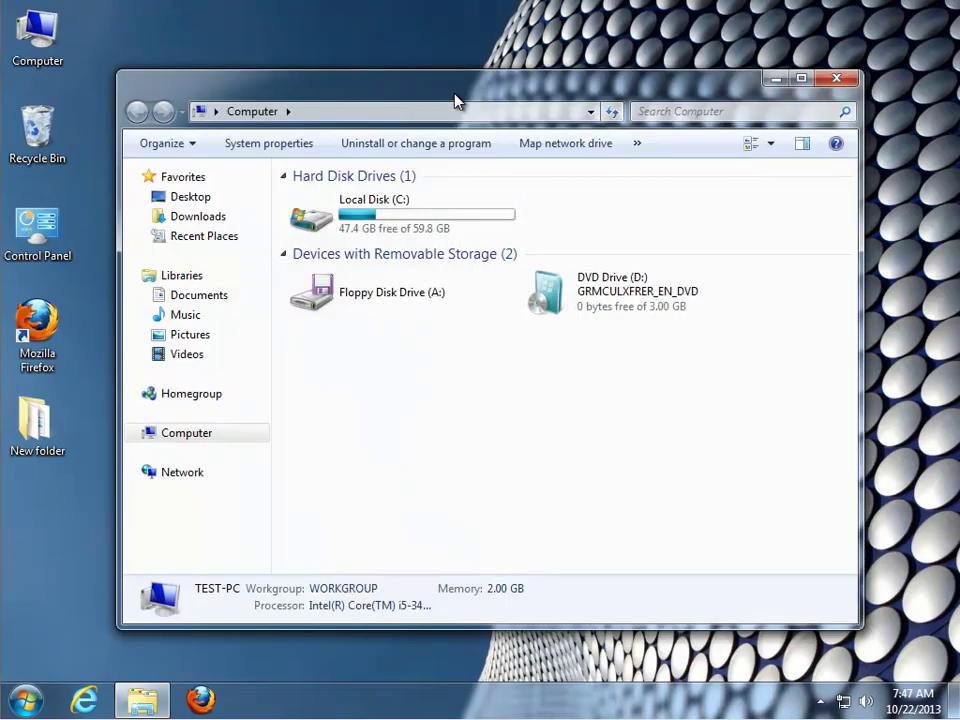
{"action": "double_click", "coordinate": [455, 100]}
{"action": "double_click", "coordinate": [251, 148]}
{"action": "left_click", "coordinate": [266, 166]}
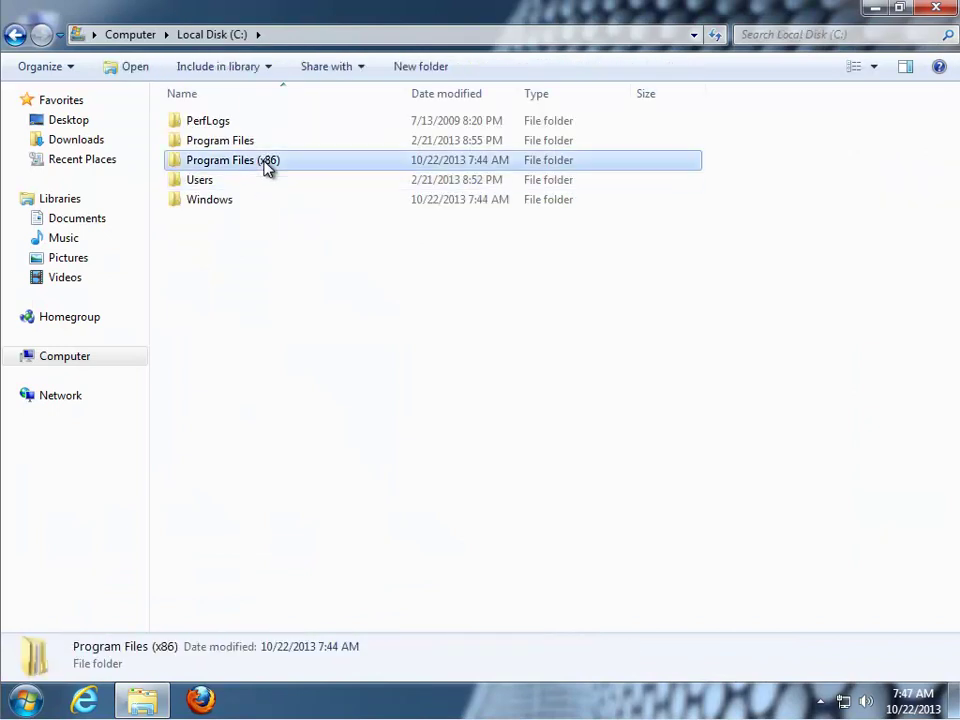
{"action": "double_click", "coordinate": [266, 166]}
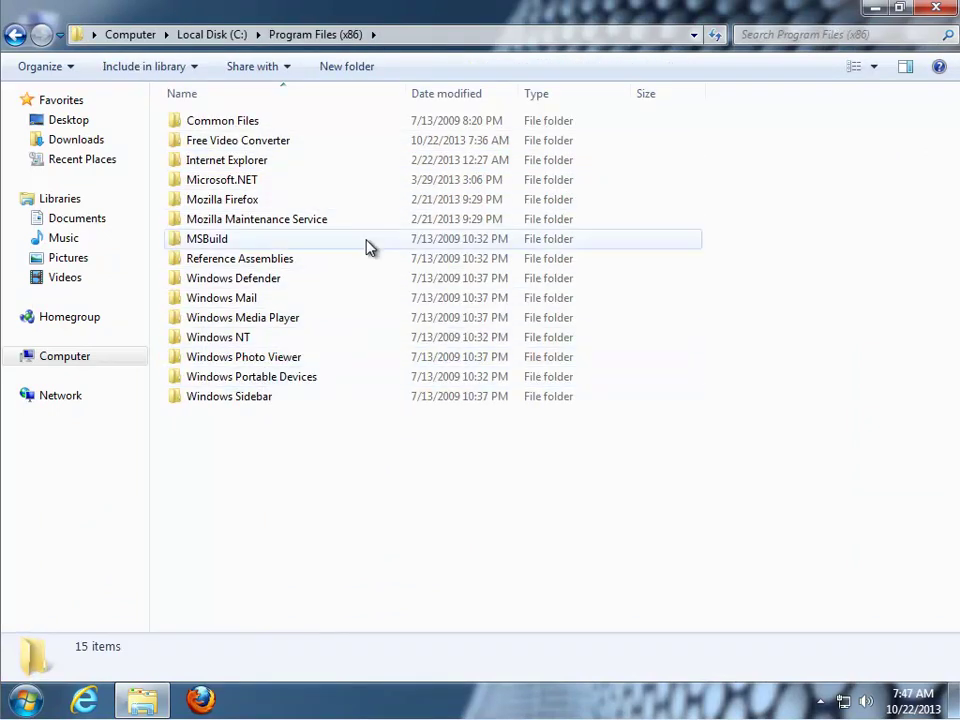
{"action": "left_click", "coordinate": [481, 244]}
{"action": "left_click", "coordinate": [362, 422]}
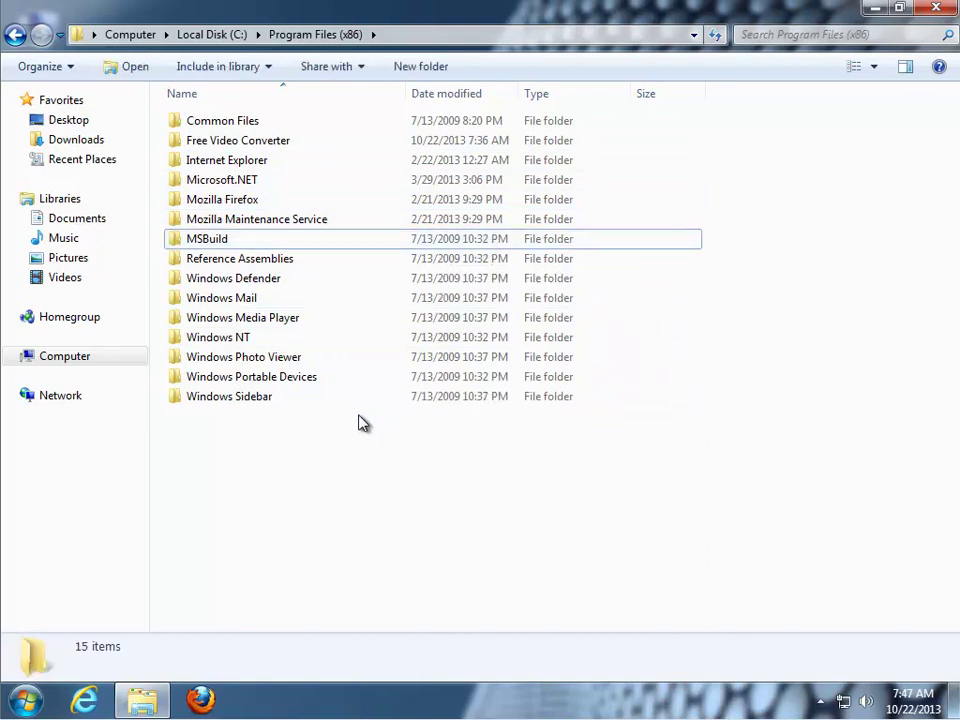
Search the Program Files (x86) folder for searchqu and restore the window to its smaller size
{"action": "left_click", "coordinate": [768, 36]}
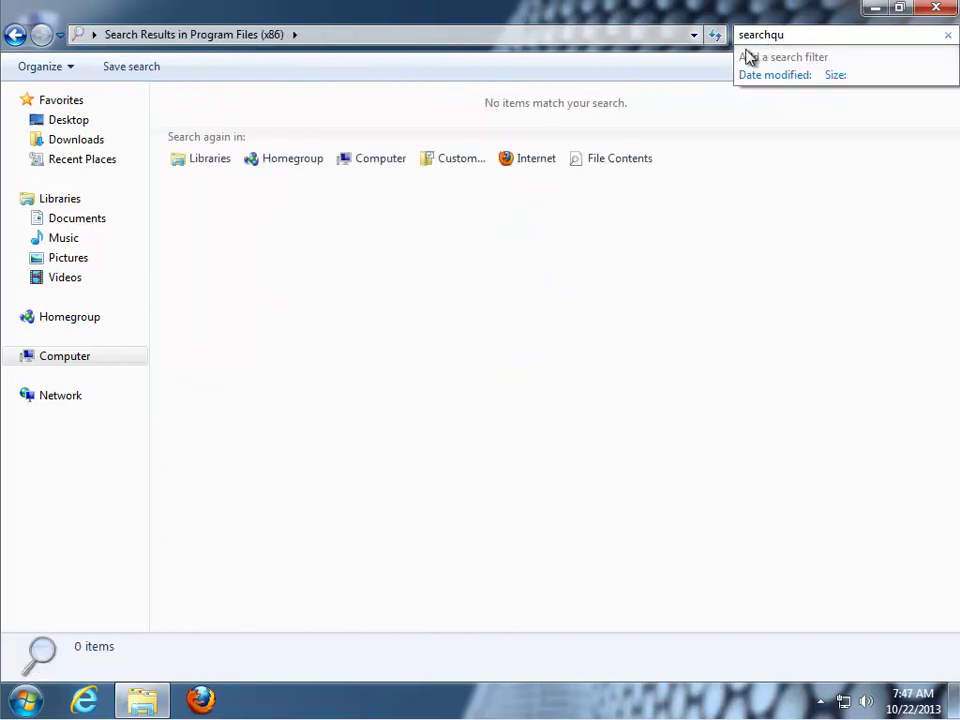
{"action": "left_click_drag", "start_coordinate": [810, 34], "coordinate": [718, 41]}
{"action": "left_click", "coordinate": [897, 10]}
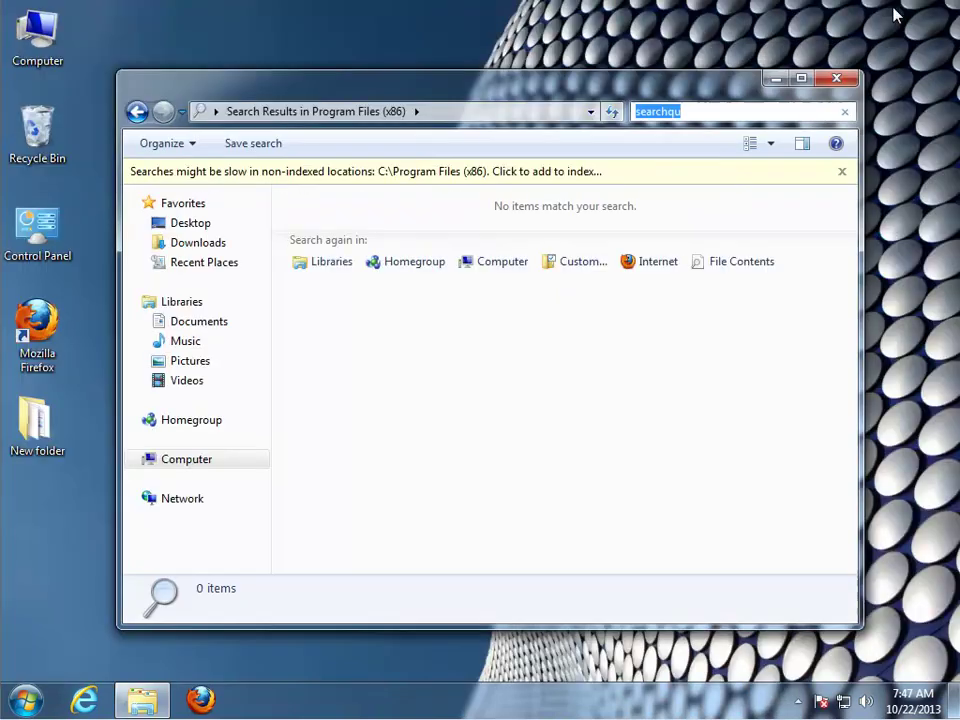
Launch regedit and allow Registry Editor to make changes to the computer
{"action": "key", "text": "super+r"}
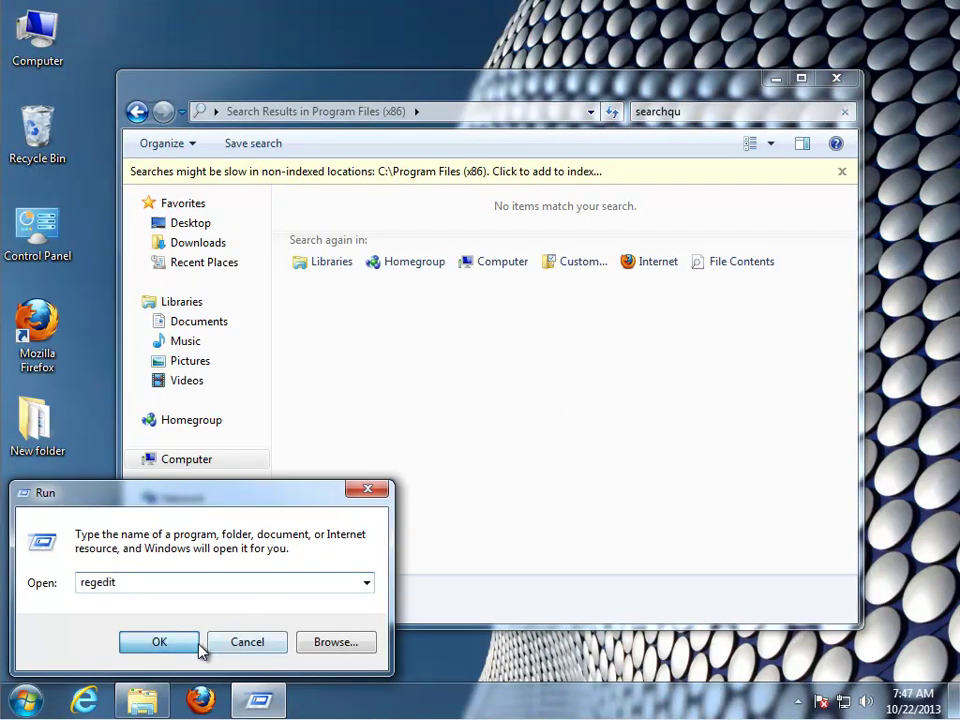
{"action": "left_click", "coordinate": [192, 641]}
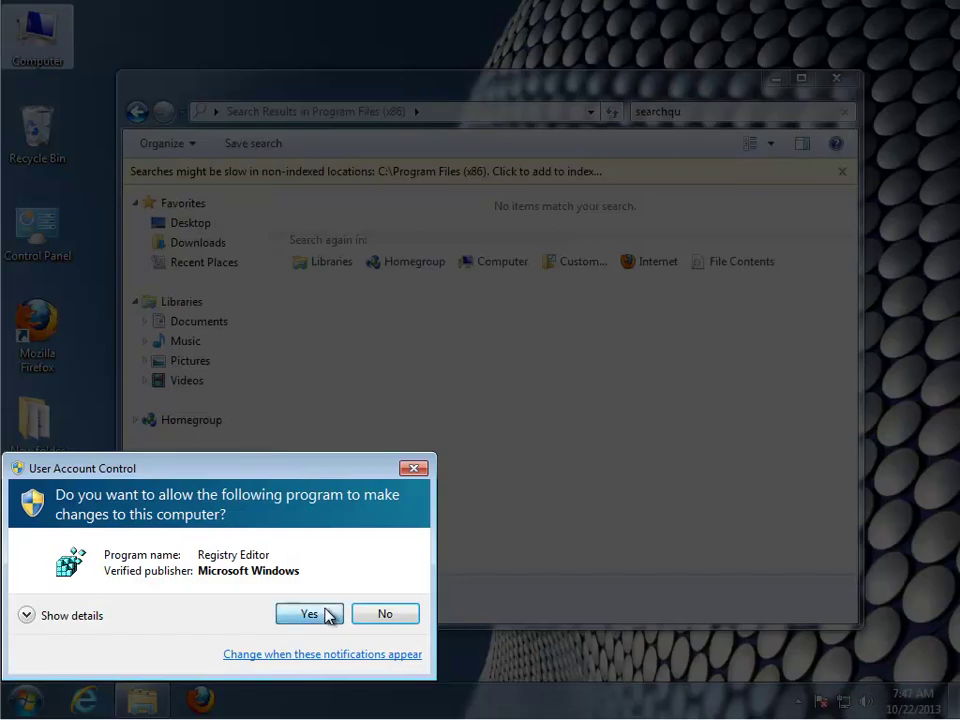
{"action": "left_click", "coordinate": [325, 612]}
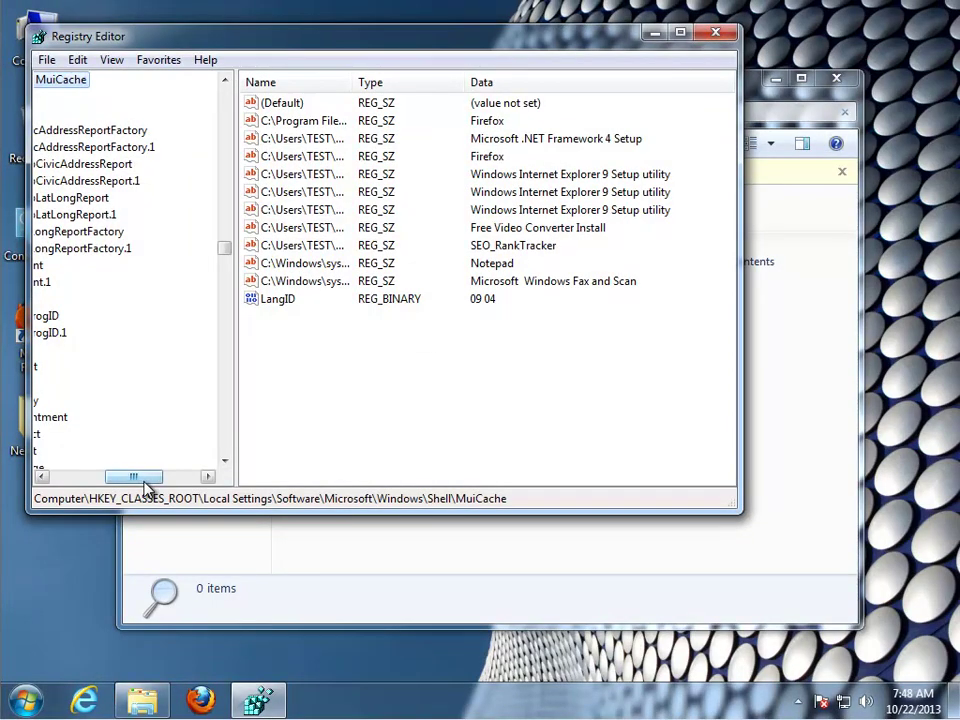
Search the whole registry for SEARCHQU in keys, values and data, starting from the Computer root
{"action": "left_click_drag", "start_coordinate": [128, 476], "coordinate": [75, 476]}
{"action": "scroll", "coordinate": [222, 244], "scroll_direction": "up", "scroll_amount": 5}
{"action": "left_click_drag", "start_coordinate": [222, 244], "coordinate": [229, 96]}
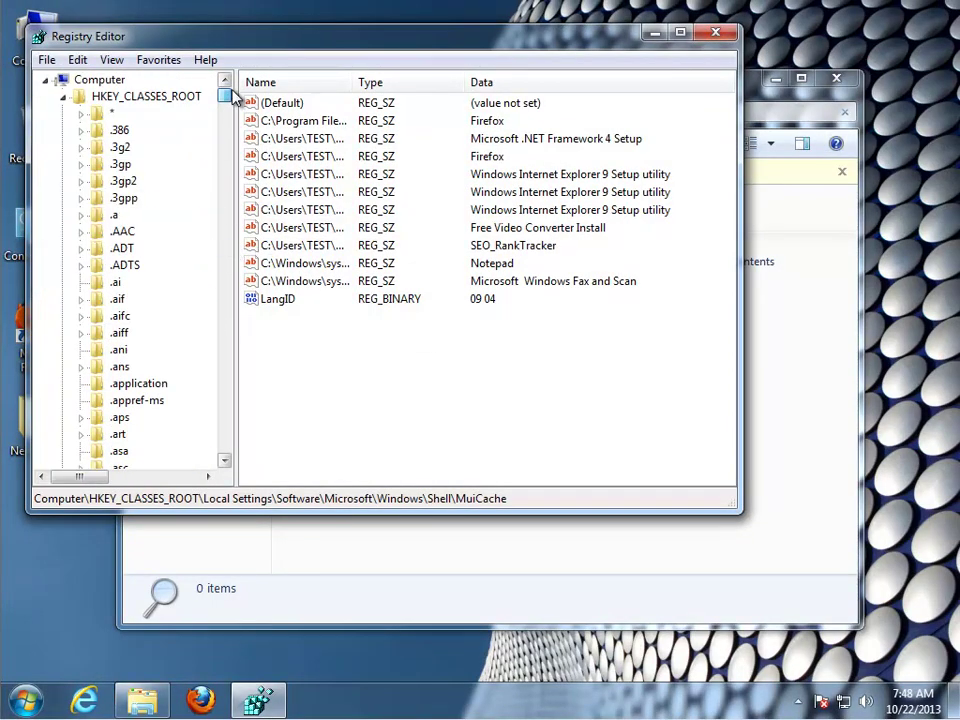
{"action": "left_click", "coordinate": [99, 82]}
{"action": "key", "text": "ctrl+f"}
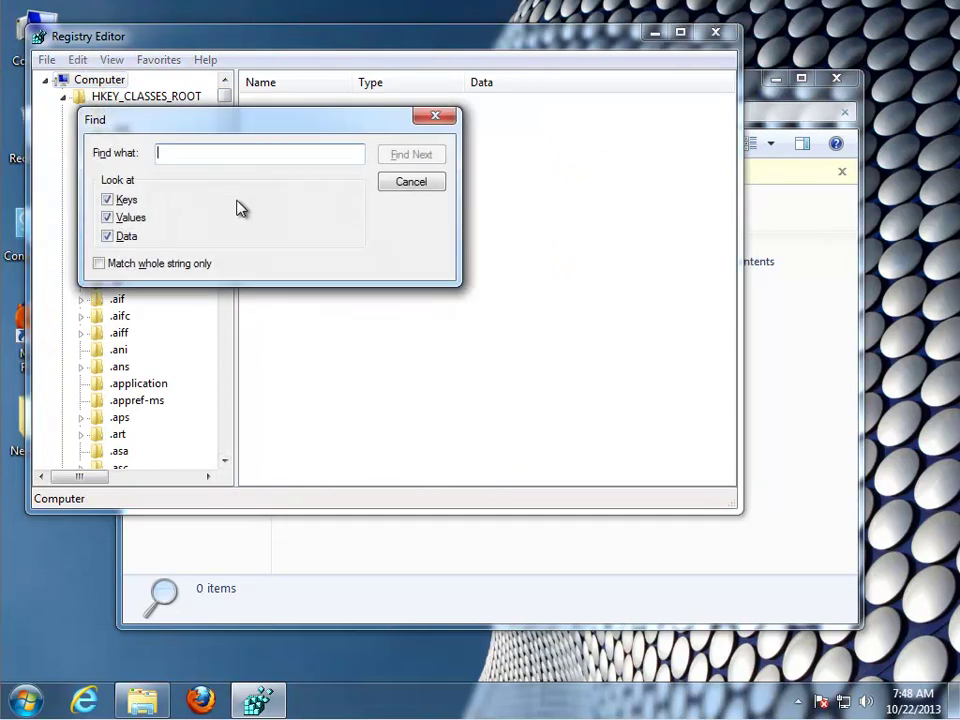
{"action": "type", "text": "SEARCHQU"}
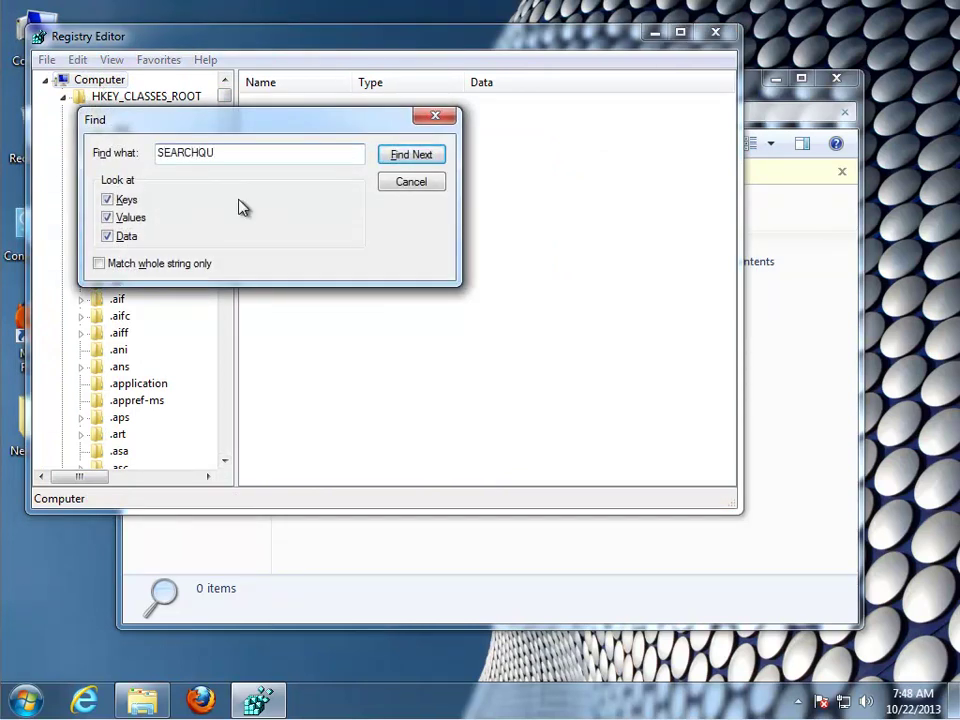
{"action": "key", "text": "Return"}
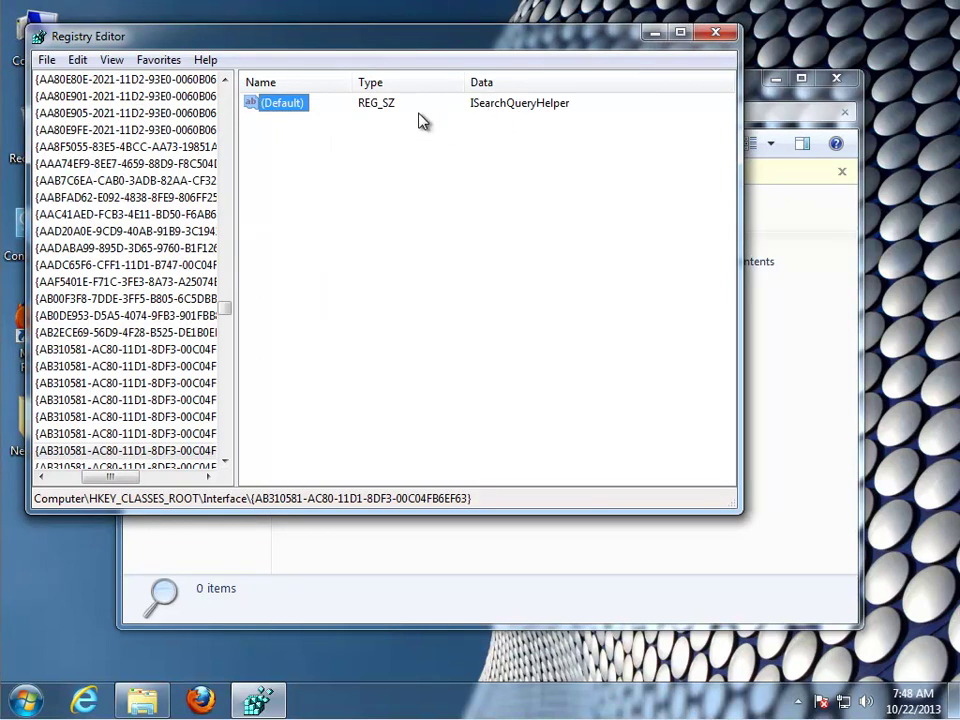
Try to delete the default value whose data is ISearchQueryHelper, and continue to the next SEARCHQU match
{"action": "key", "text": "Return"}
{"action": "left_click", "coordinate": [176, 214]}
{"action": "left_click_drag", "start_coordinate": [176, 214], "coordinate": [93, 214]}
{"action": "left_click", "coordinate": [392, 242]}
{"action": "key", "text": "Delete"}
{"action": "key", "text": "Return"}
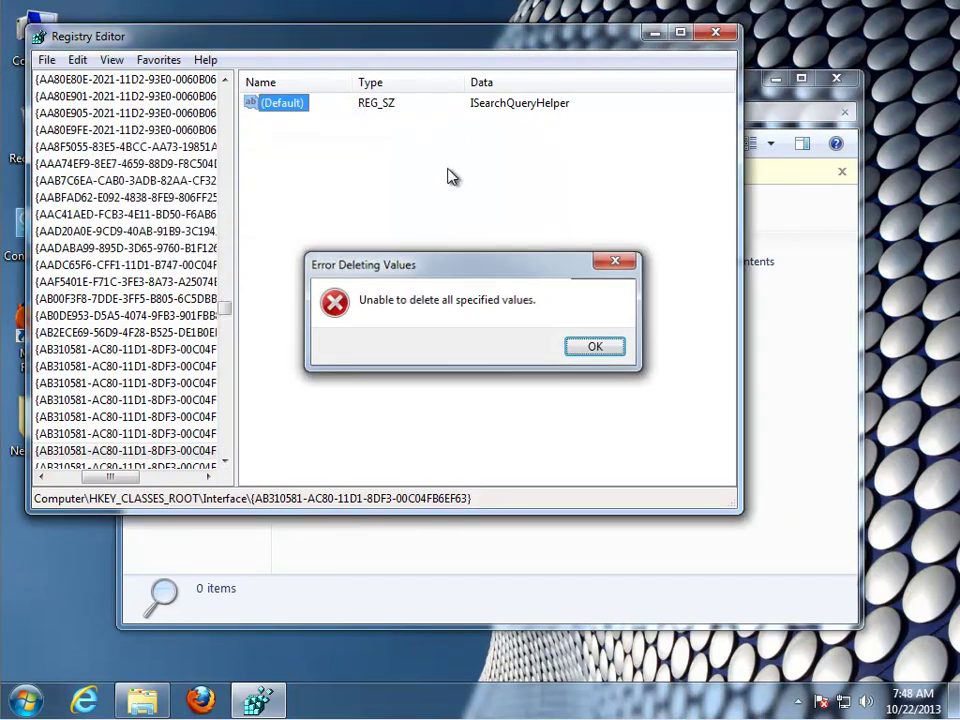
{"action": "key", "text": "Return"}
{"action": "key", "text": "F3"}
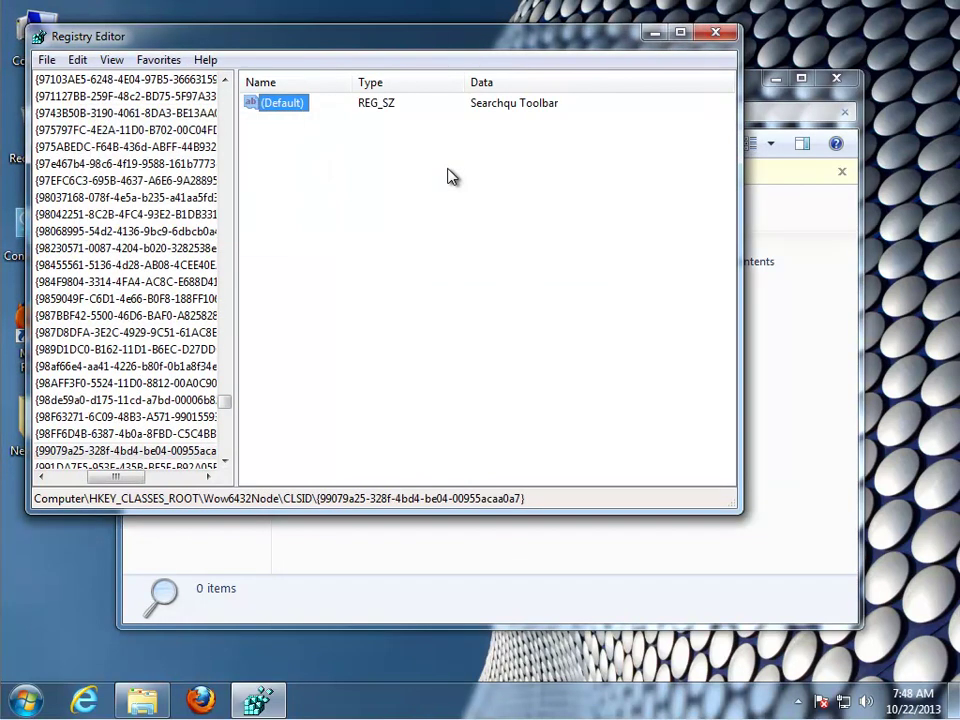
Delete the default values of the Searchqu Toolbar CLSID key and its InprocServer32 subkey, and continue the registry search
{"action": "key", "text": "Delete"}
{"action": "key", "text": "Return"}
{"action": "key", "text": "F3"}
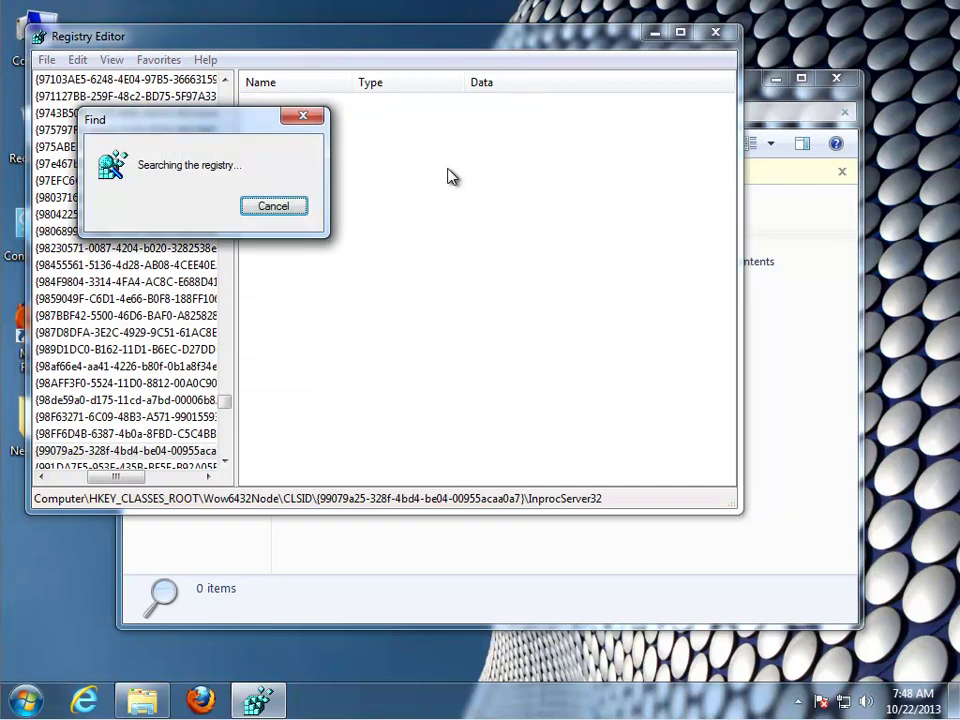
{"action": "key", "text": "Delete"}
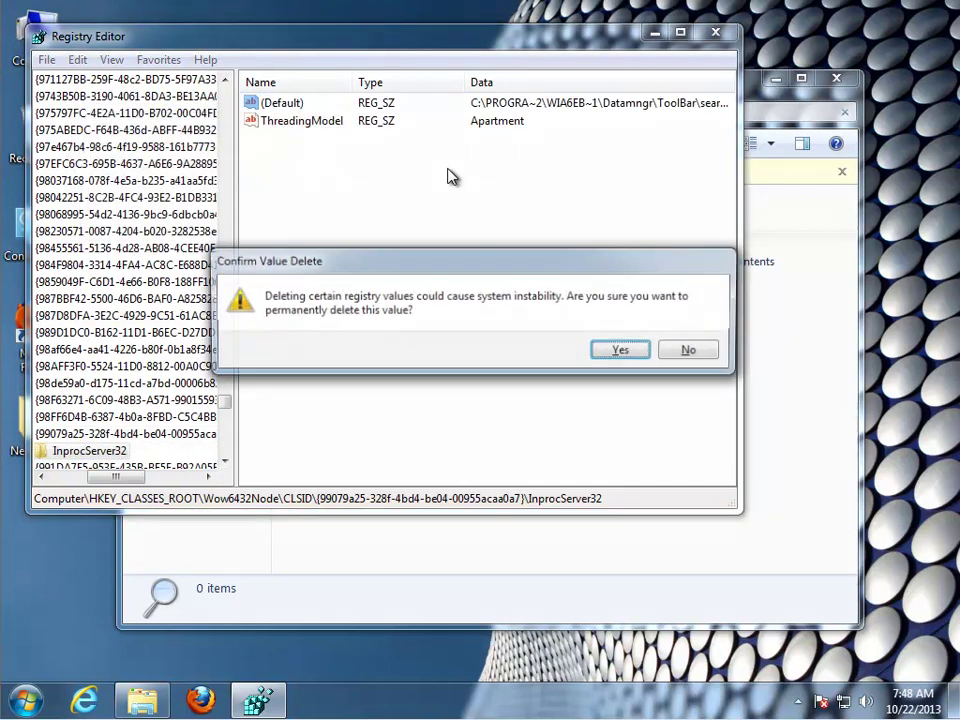
{"action": "key", "text": "Return"}
{"action": "key", "text": "F3"}
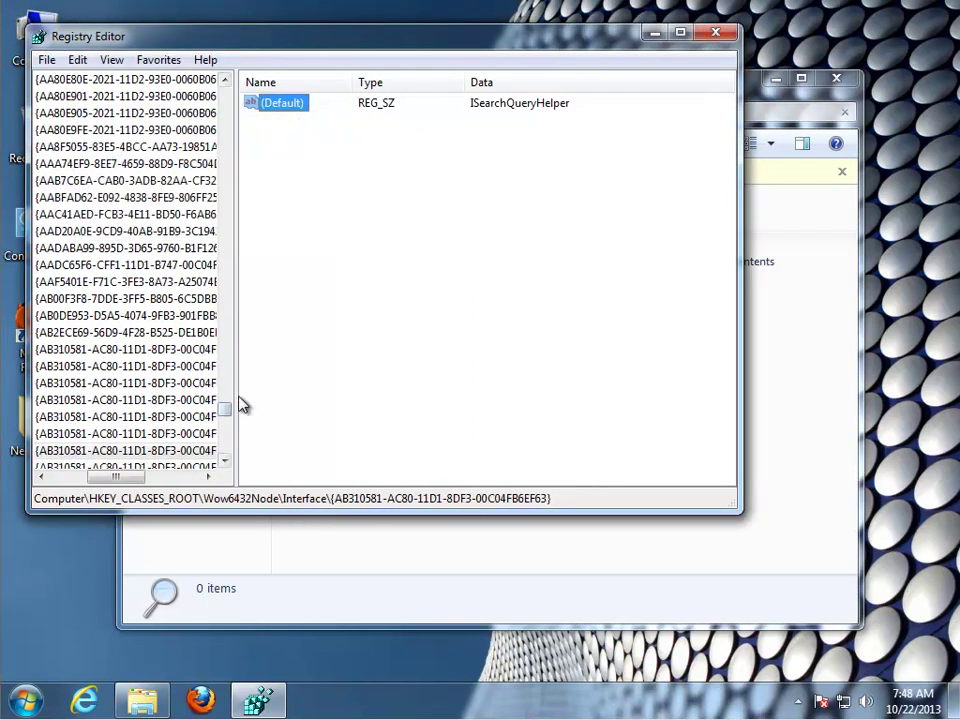
Widen the registry tree to show full key names and step through the following SEARCHQU matches
{"action": "left_click_drag", "start_coordinate": [236, 417], "coordinate": [370, 418]}
{"action": "left_click", "coordinate": [65, 457]}
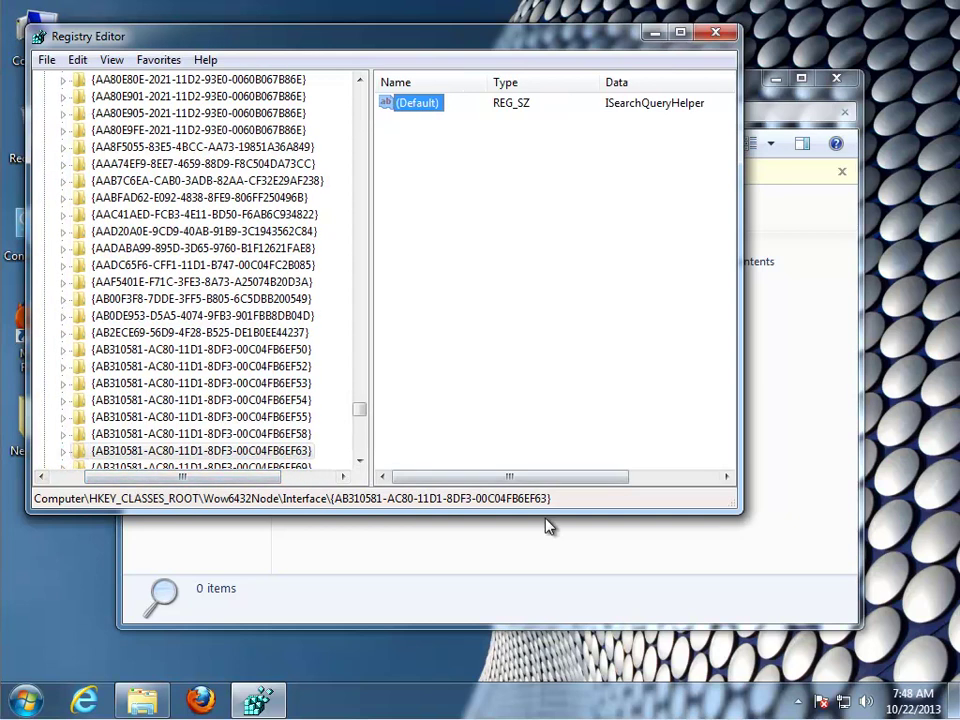
{"action": "key", "text": "F3"}
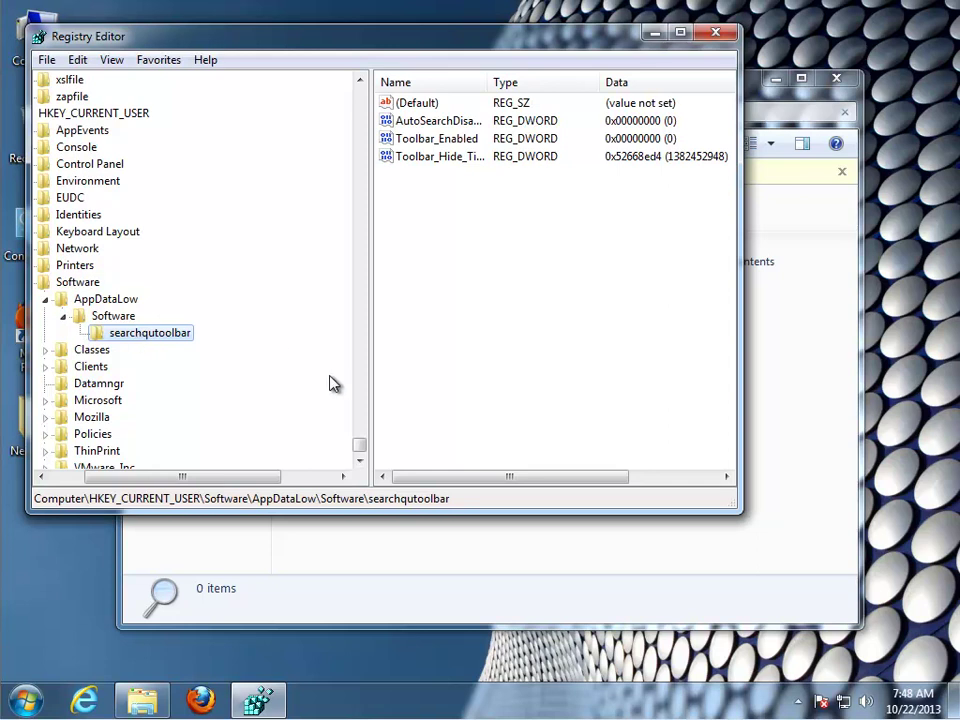
{"action": "key", "text": "F3"}
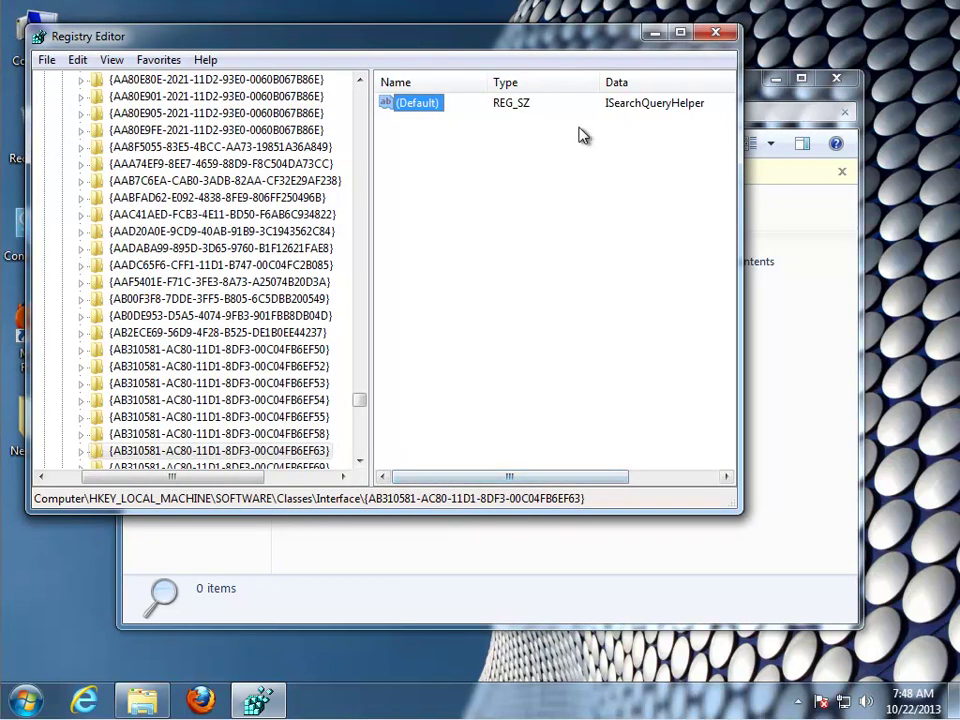
Close Registry Editor and the Program Files search window, and show the computer's restart option
{"action": "left_click", "coordinate": [716, 34]}
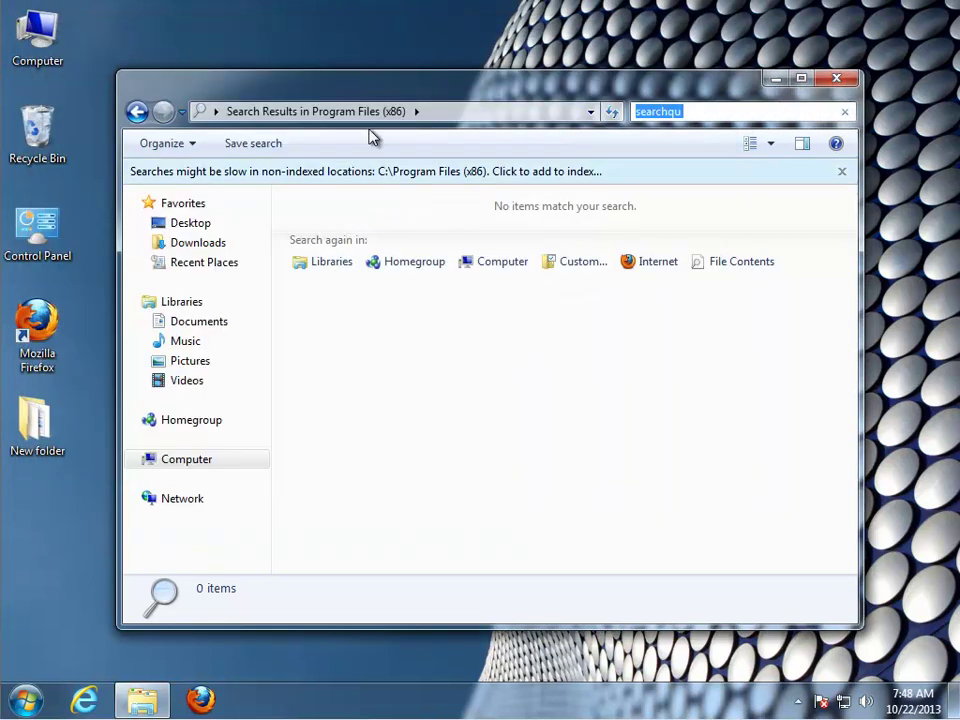
{"action": "left_click", "coordinate": [837, 79]}
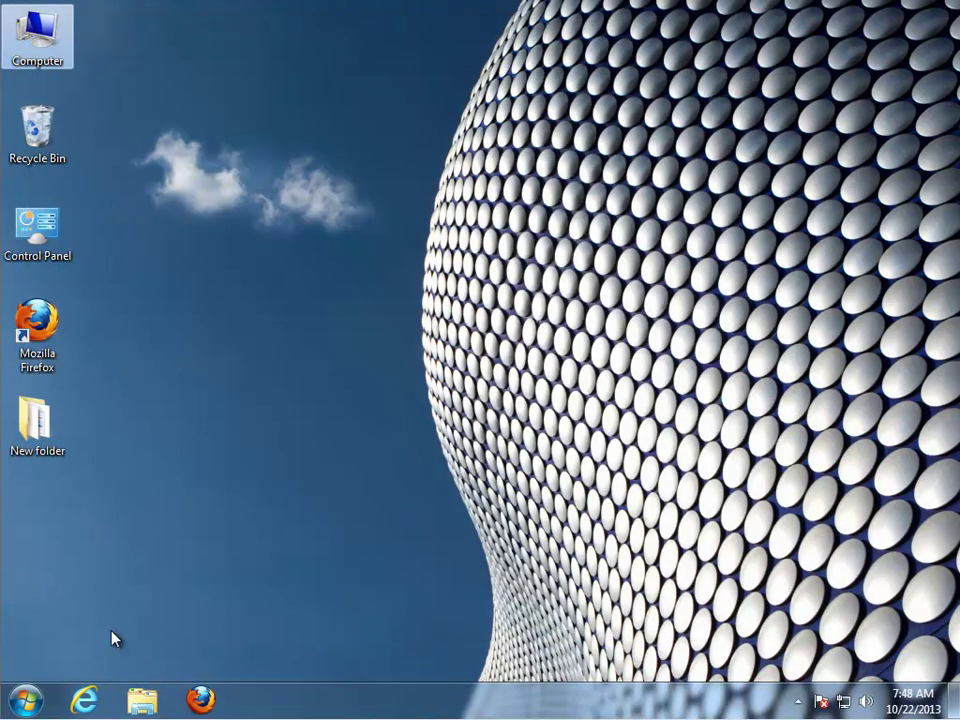
{"action": "left_click", "coordinate": [26, 700]}
{"action": "left_click", "coordinate": [329, 652]}
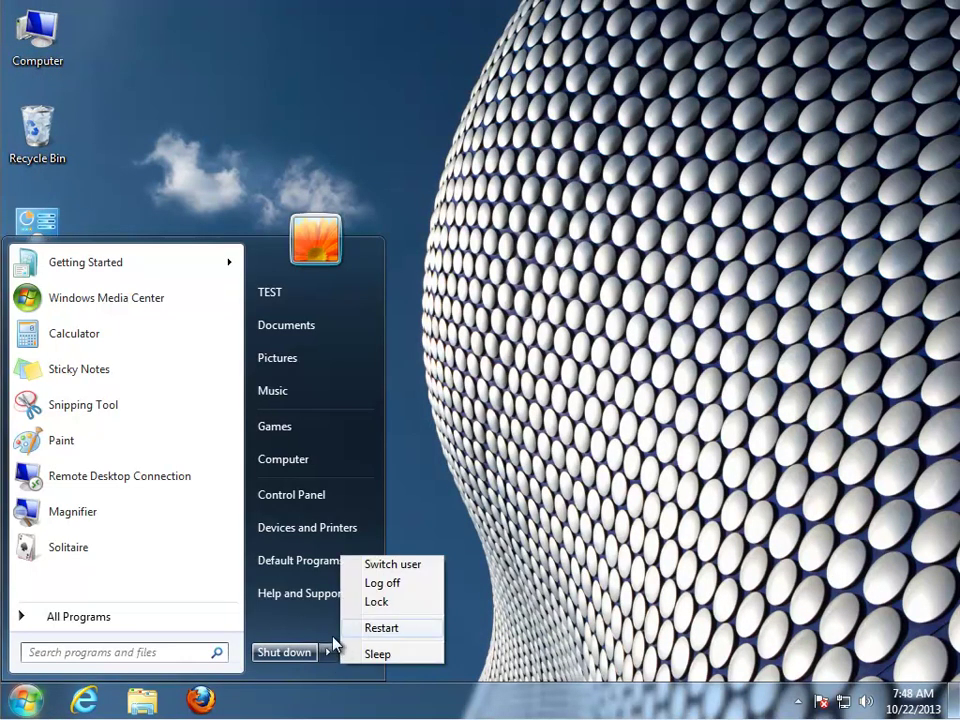
Dismiss the shutdown options and refresh the desktop
{"action": "right_click", "coordinate": [529, 373]}
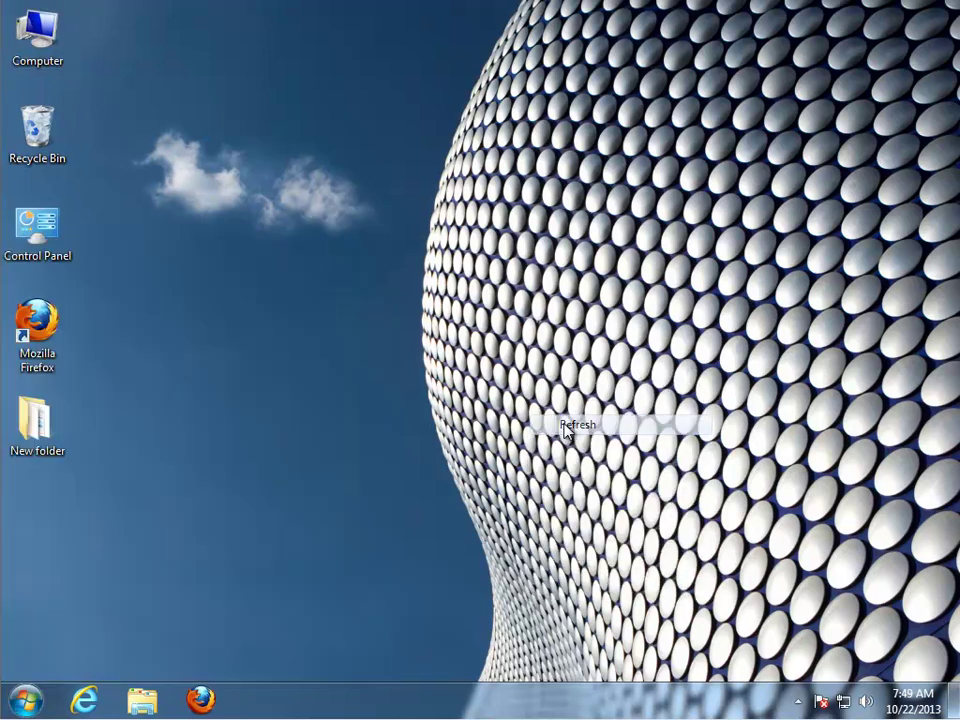
{"action": "right_click", "coordinate": [428, 316]}
{"action": "left_click", "coordinate": [463, 372]}
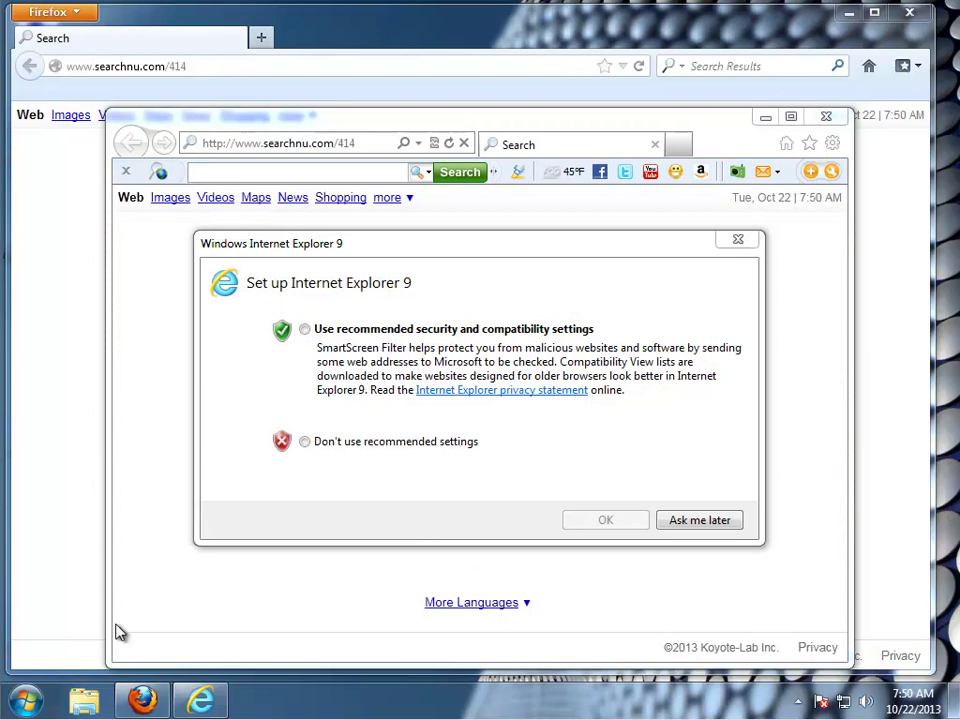
Start uninstalling Windows Searchqu Toolbar from Programs and Features, and move its uninstall confirmation clear of the Internet Explorer setup options
{"action": "left_click", "coordinate": [25, 700]}
{"action": "left_click", "coordinate": [337, 498]}
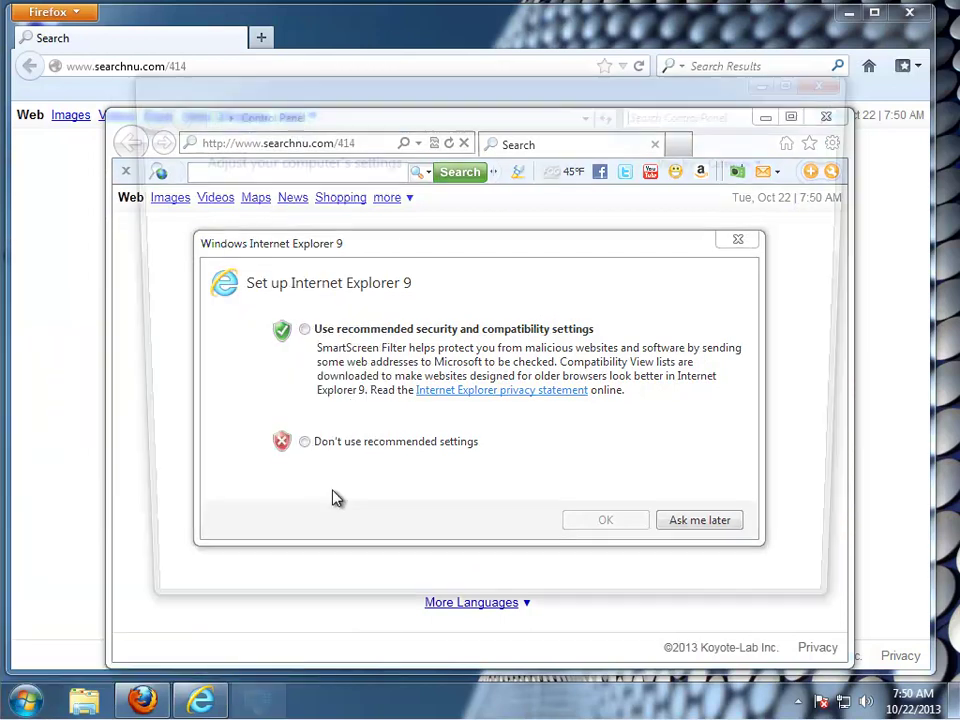
{"action": "left_click", "coordinate": [321, 430]}
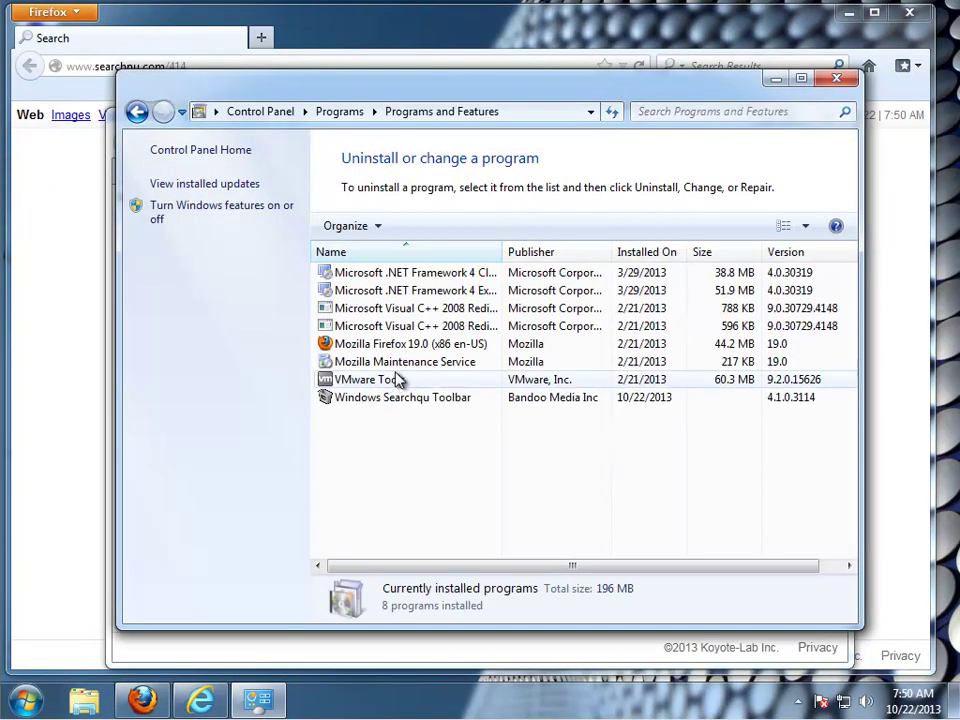
{"action": "left_click", "coordinate": [390, 397]}
{"action": "left_click", "coordinate": [431, 228]}
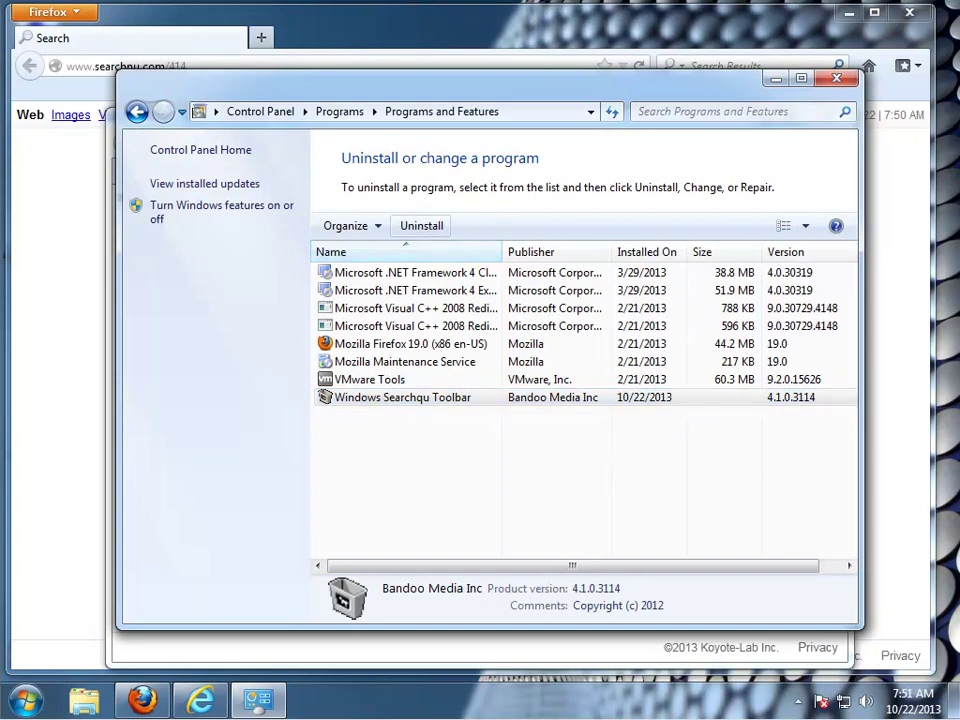
{"action": "left_click", "coordinate": [775, 80]}
{"action": "left_click_drag", "start_coordinate": [506, 304], "coordinate": [490, 528]}
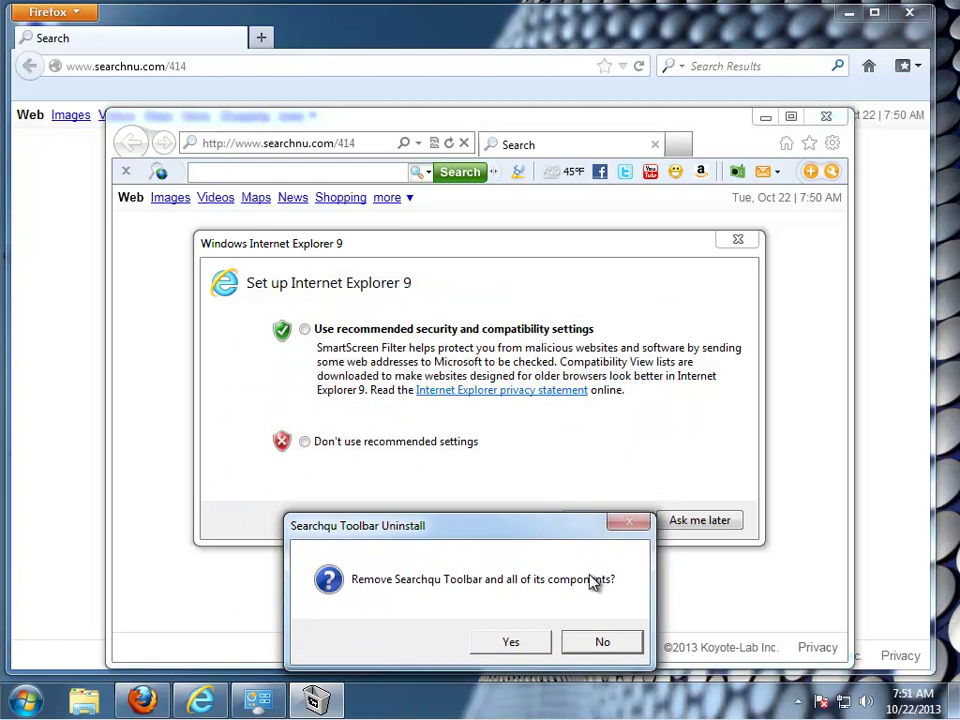